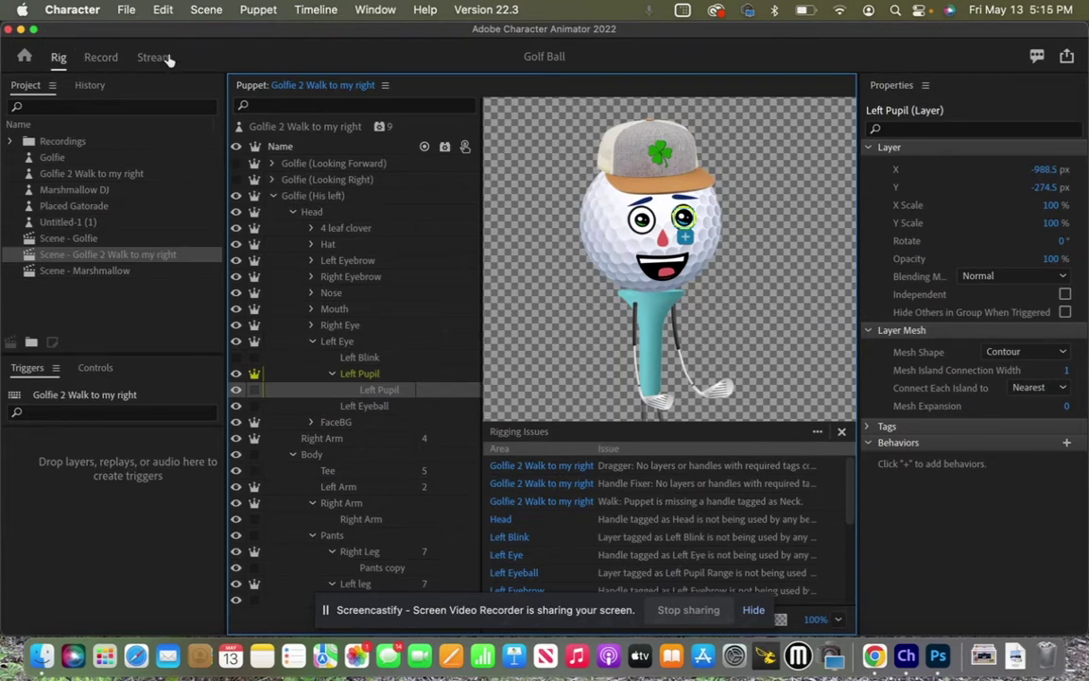
# - Switch to Record mode, recalibrate webcam face tracking to the current pose, and refresh the preview
pyautogui.click(99, 58)
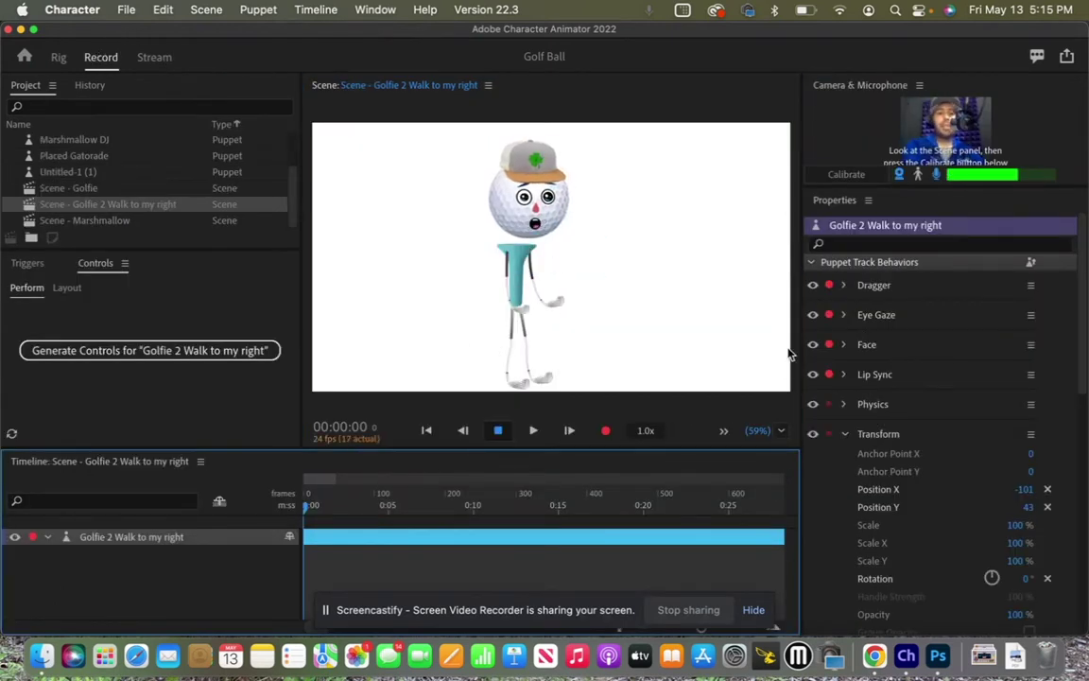
pyautogui.click(851, 175)
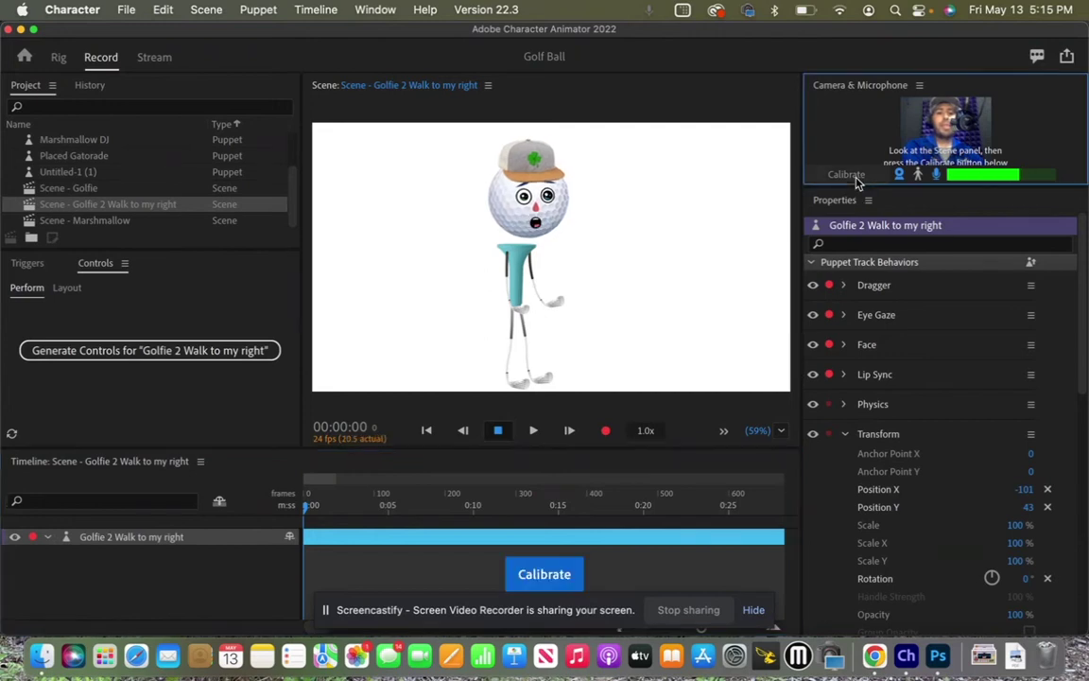
pyautogui.click(726, 440)
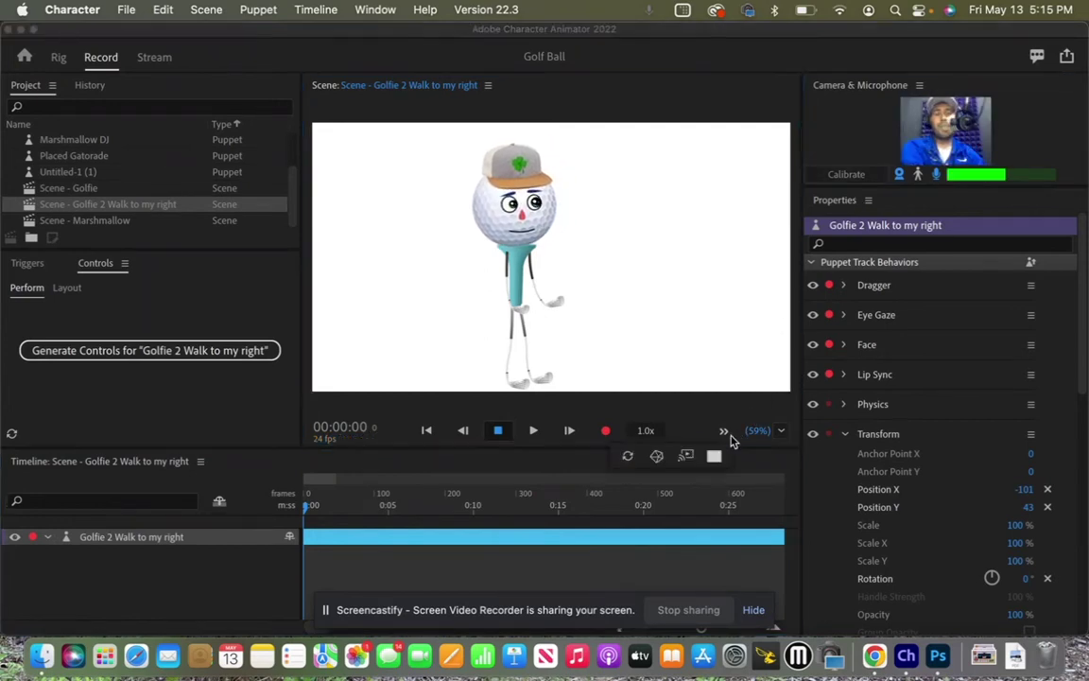
pyautogui.click(627, 457)
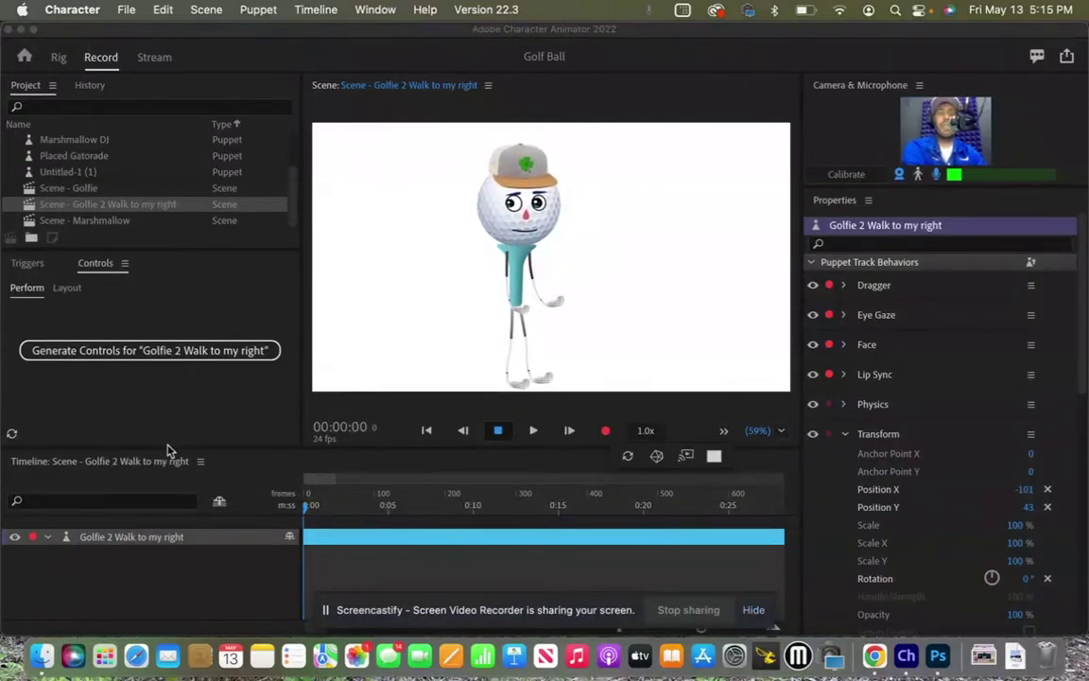
# - Import Untitled-1 (1).jpg from Downloads and drag the new puppet into the scene
pyautogui.click(127, 14)
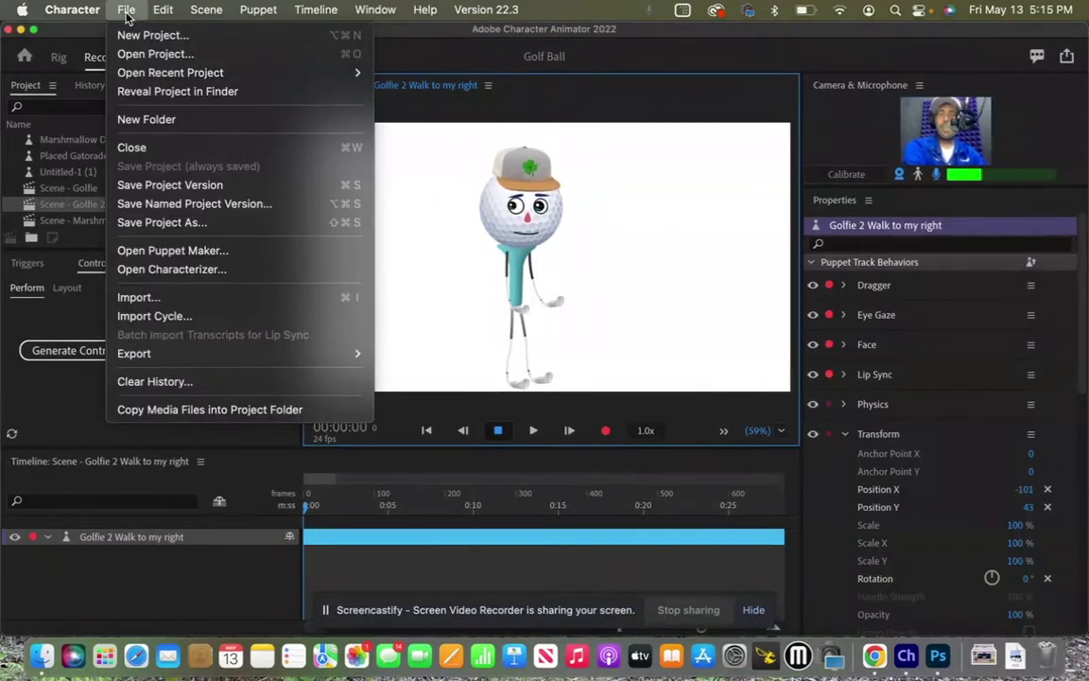
pyautogui.click(199, 302)
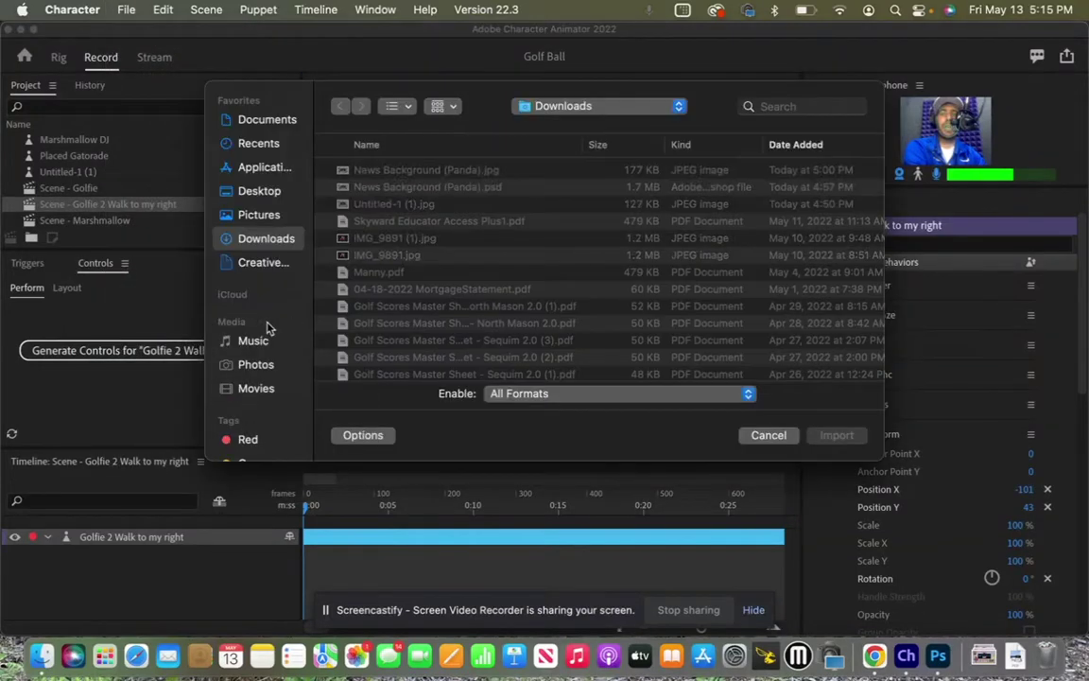
pyautogui.click(447, 205)
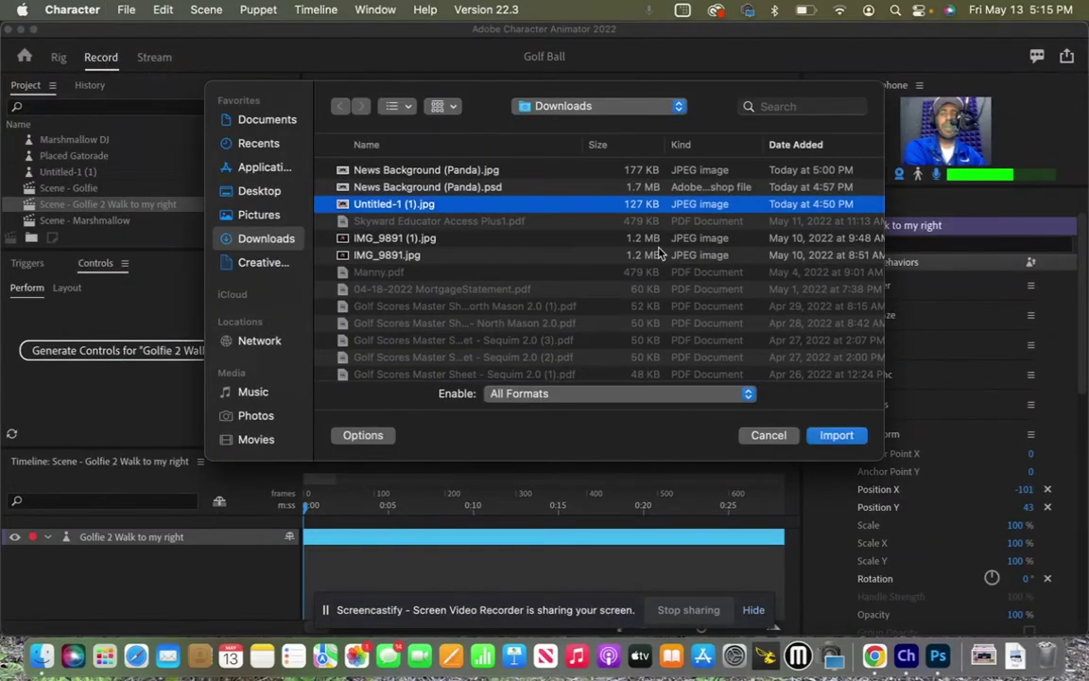
pyautogui.click(835, 436)
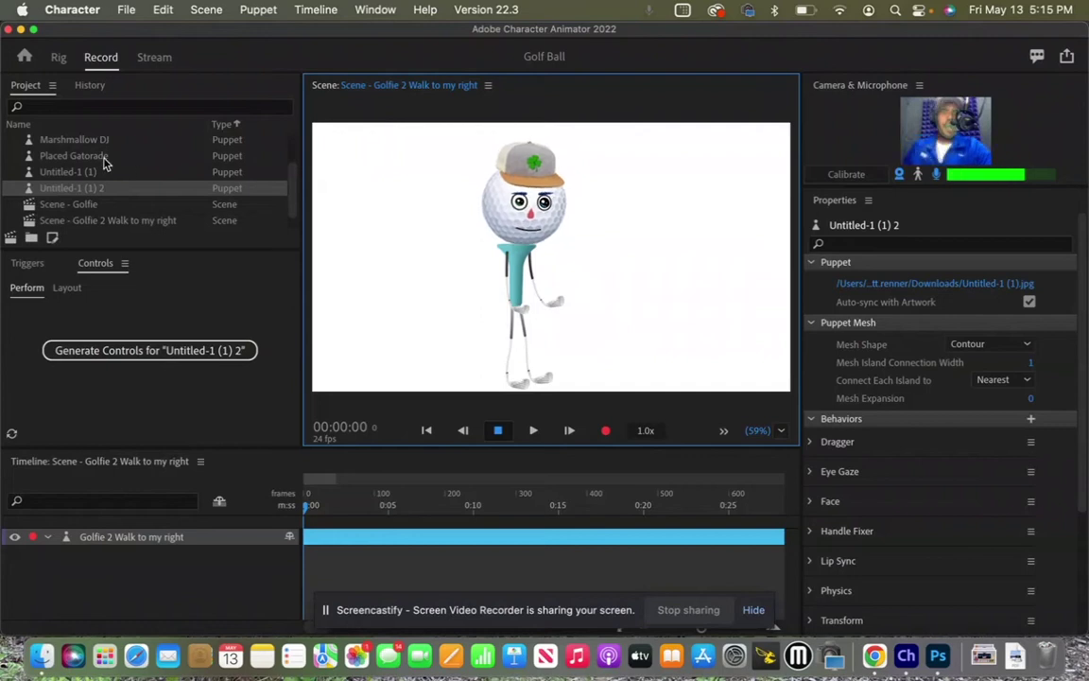
pyautogui.click(84, 194)
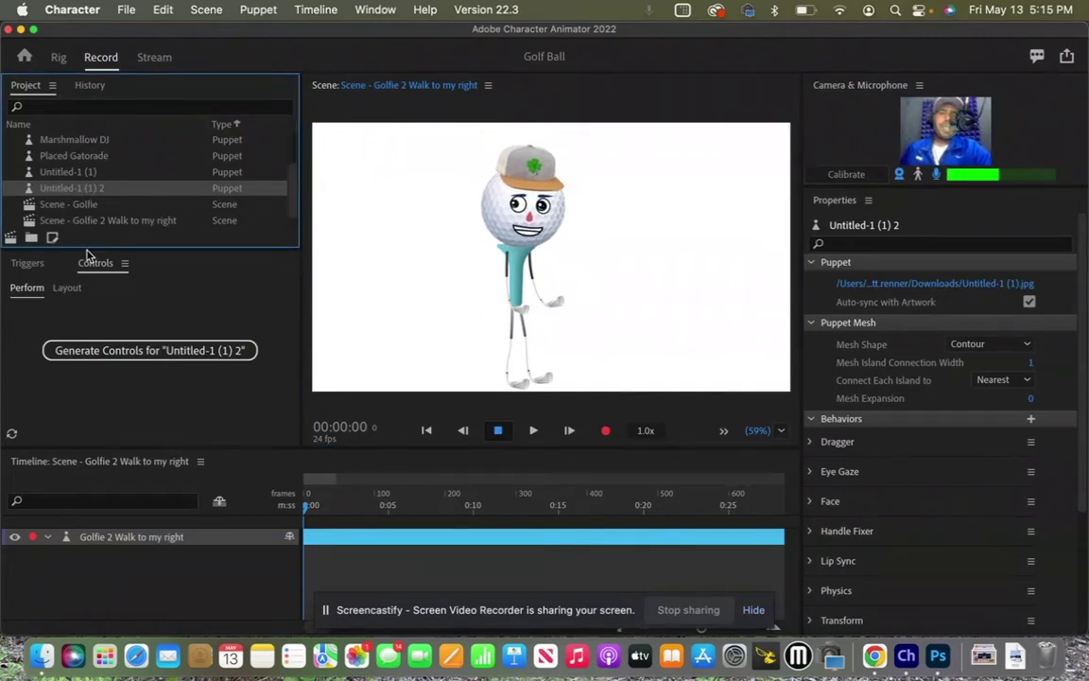
pyautogui.moveTo(104, 477); pyautogui.dragTo(111, 551)
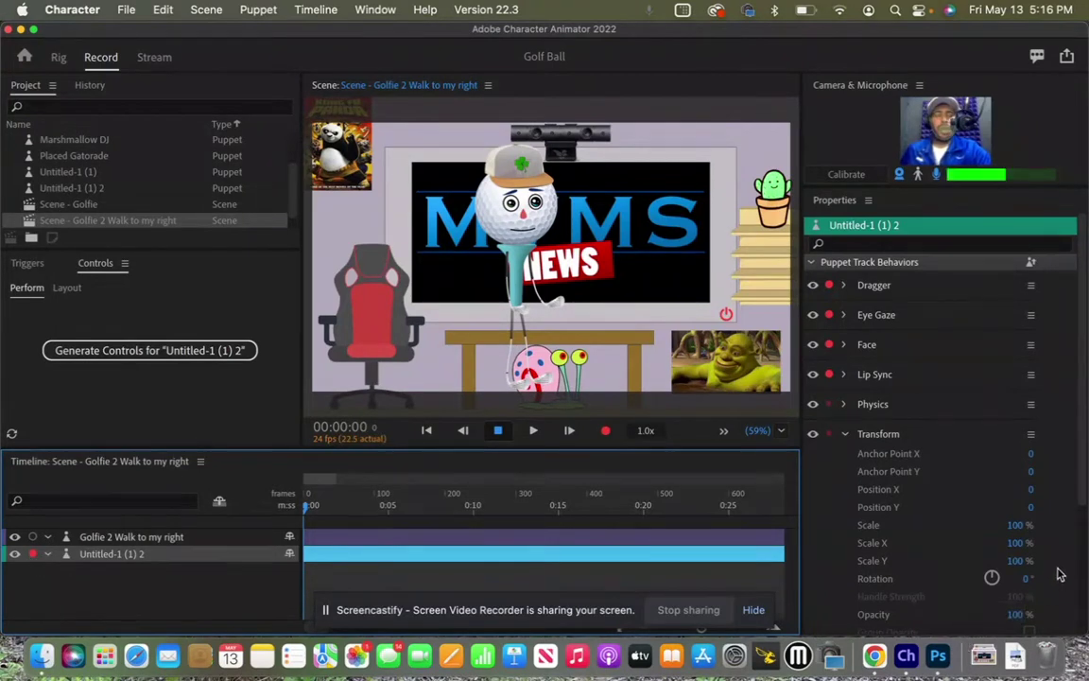
# - Scale the Untitled-1 (1) 2 studio backdrop down to 75%
pyautogui.click(1015, 526)
pyautogui.moveTo(1015, 526); pyautogui.dragTo(994, 527)
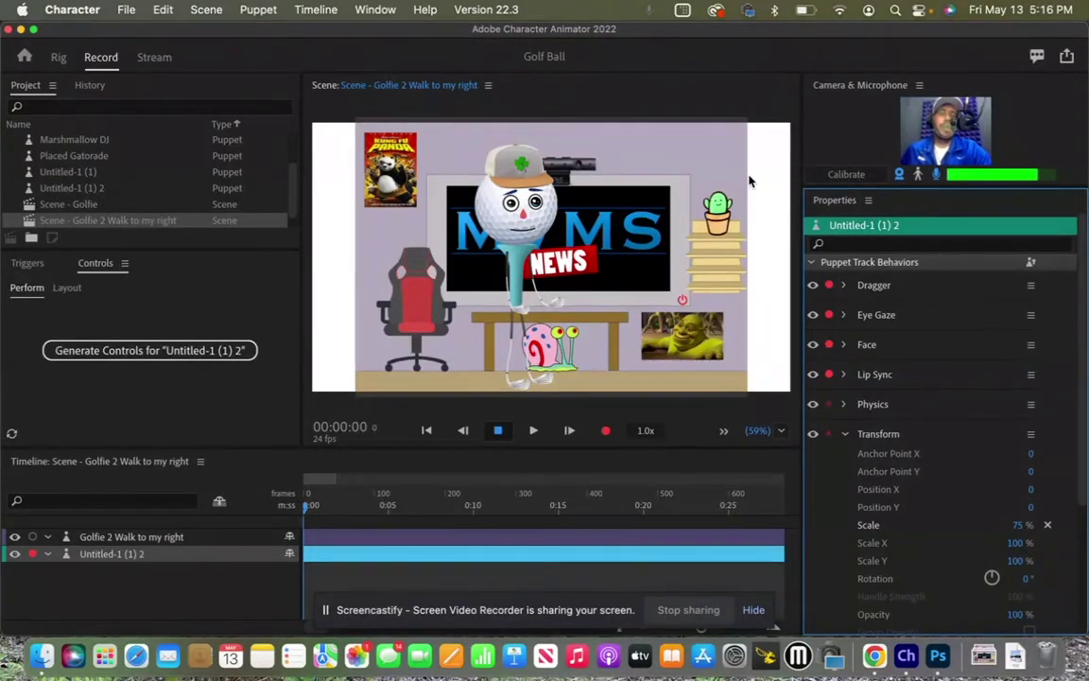
pyautogui.click(127, 10)
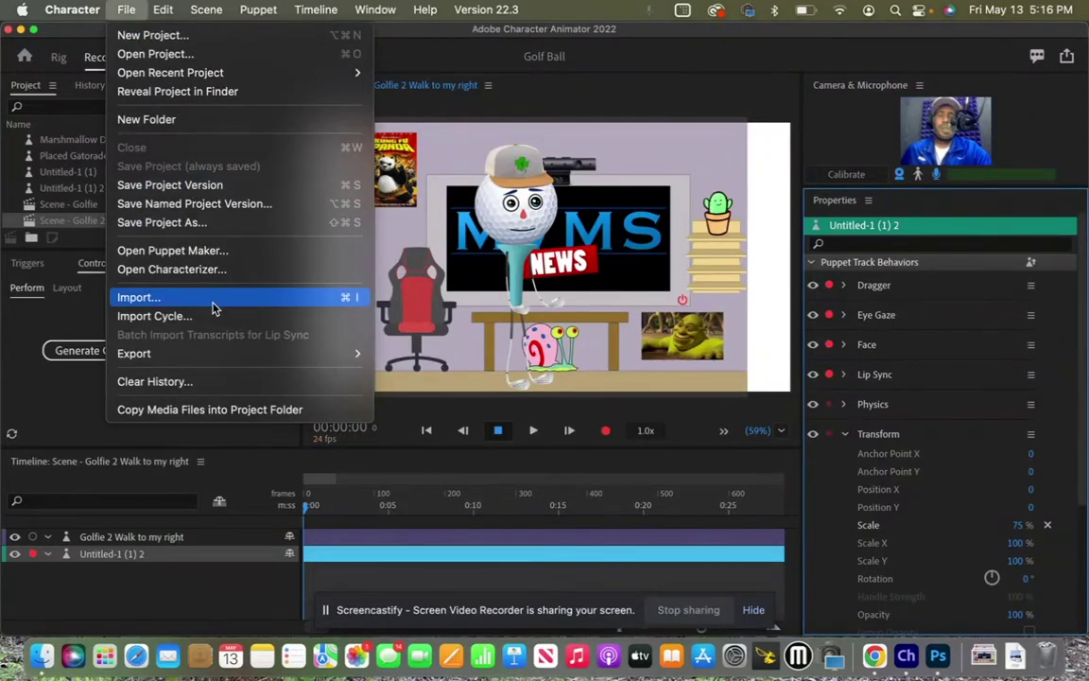
# - Import News Background (Panda).jpg as a puppet and add it to the scene timeline
pyautogui.click(212, 301)
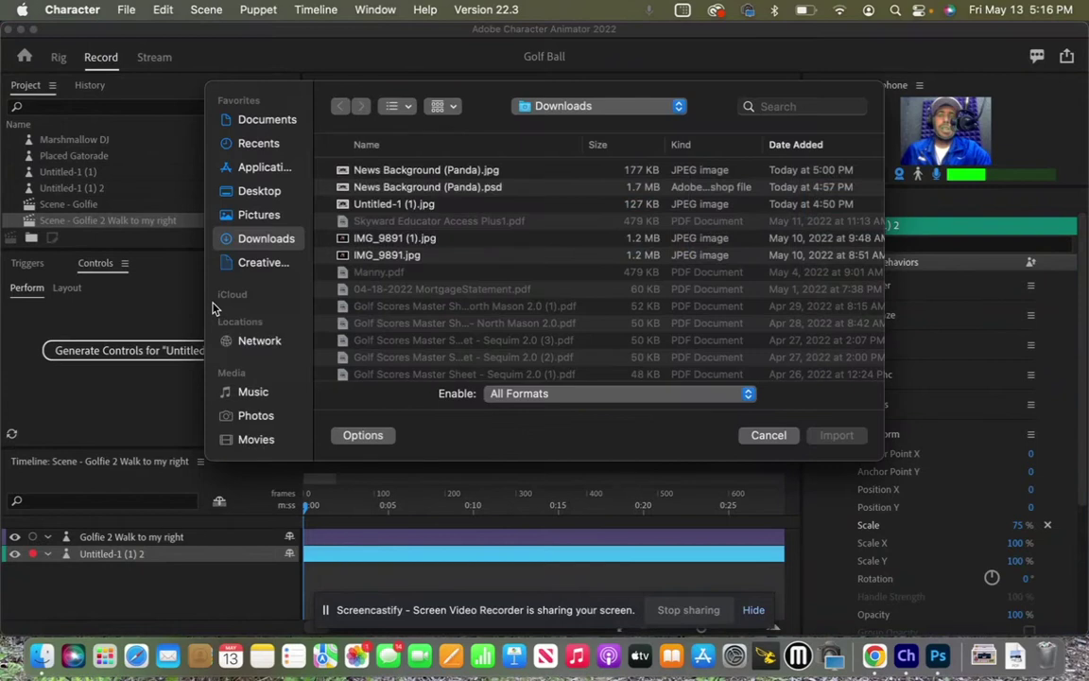
pyautogui.click(475, 171)
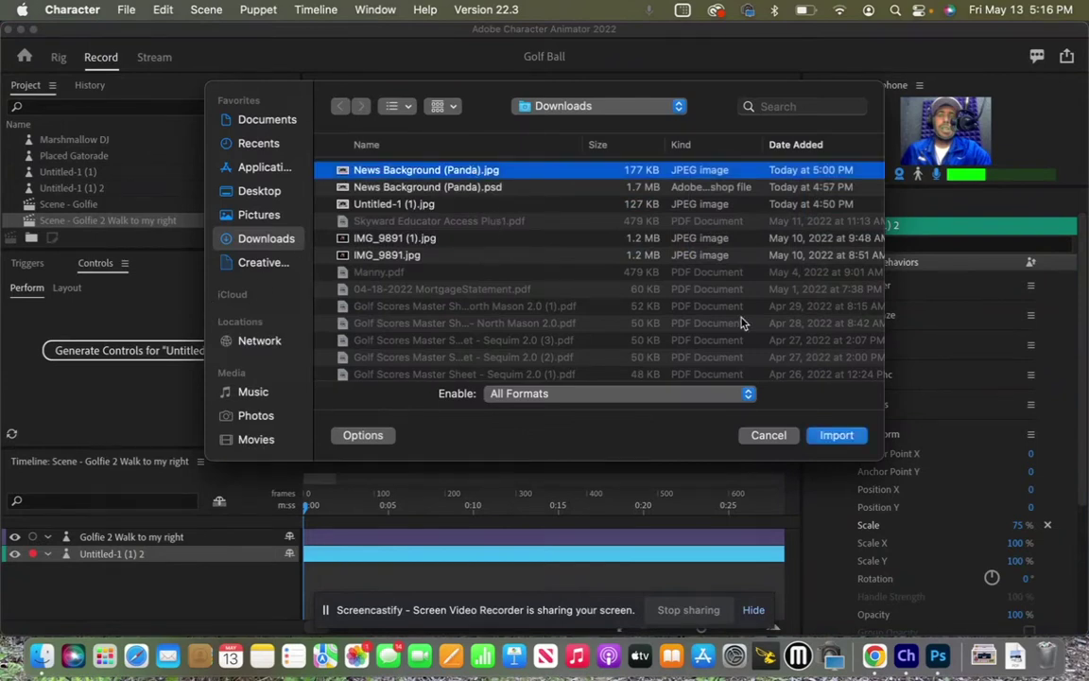
pyautogui.click(838, 437)
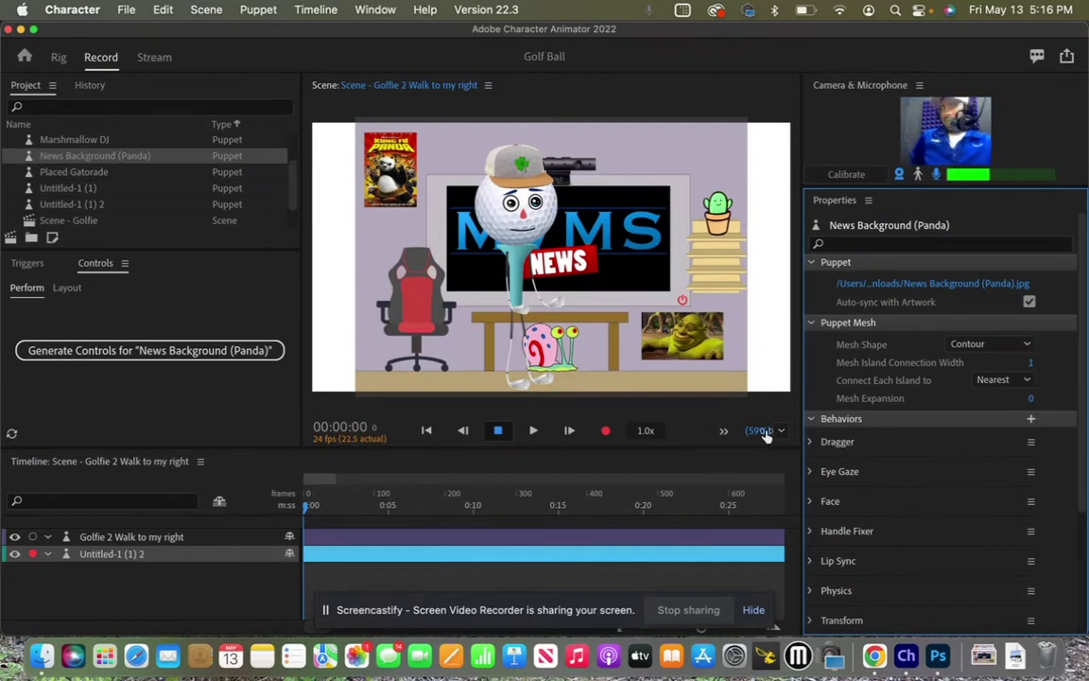
pyautogui.click(72, 172)
pyautogui.moveTo(72, 171); pyautogui.dragTo(115, 539)
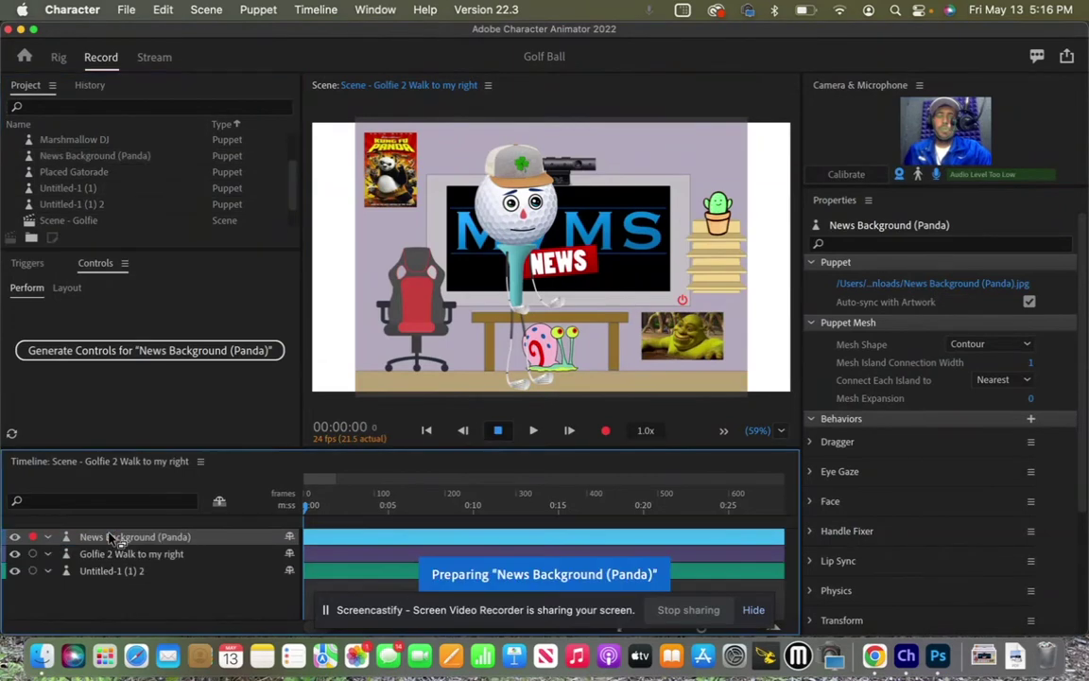
pyautogui.click(146, 572)
# - Delete the Untitled-1 (1) 2 backdrop and scale News Background (Panda) up to 152%
pyautogui.press('Delete')
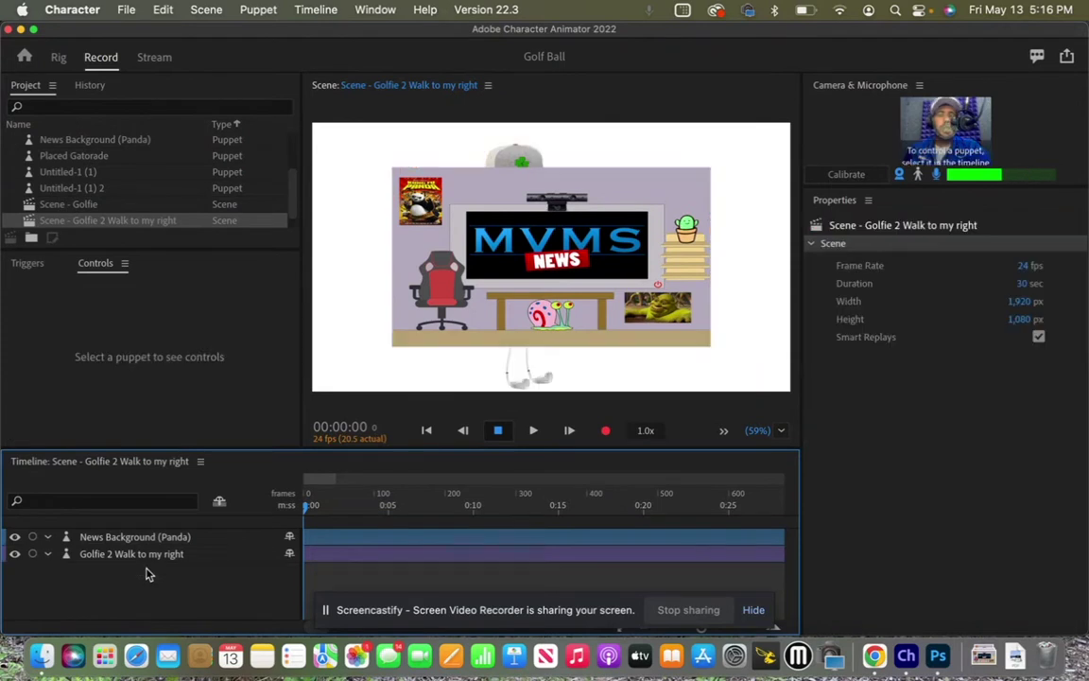
pyautogui.click(89, 539)
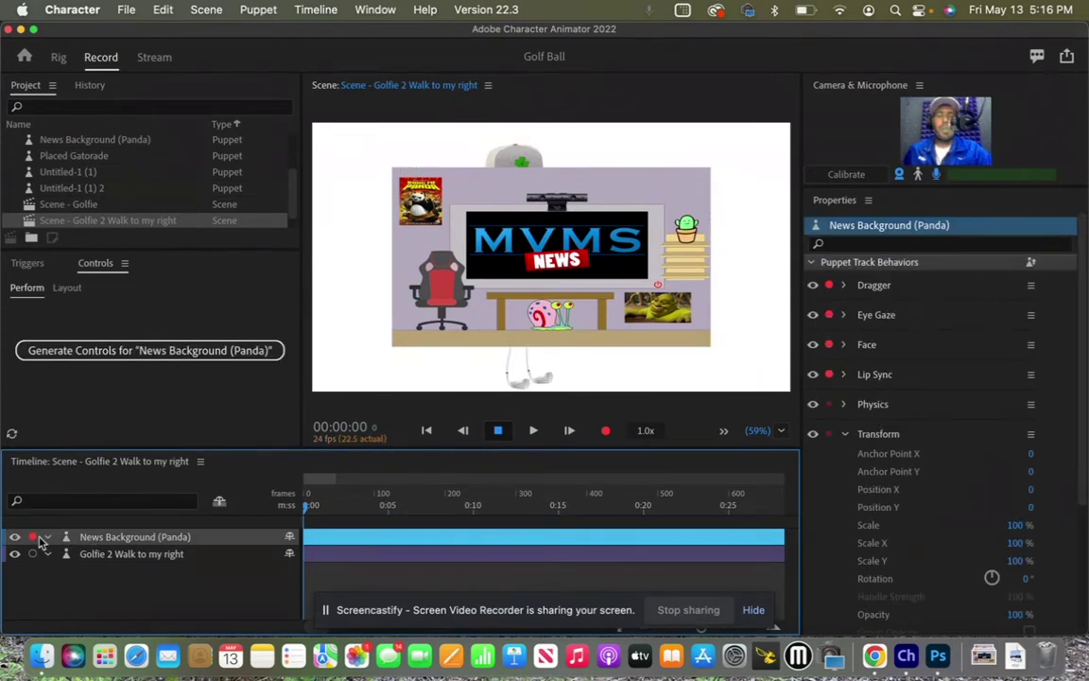
pyautogui.click(1014, 525)
pyautogui.moveTo(1013, 525); pyautogui.dragTo(1074, 535)
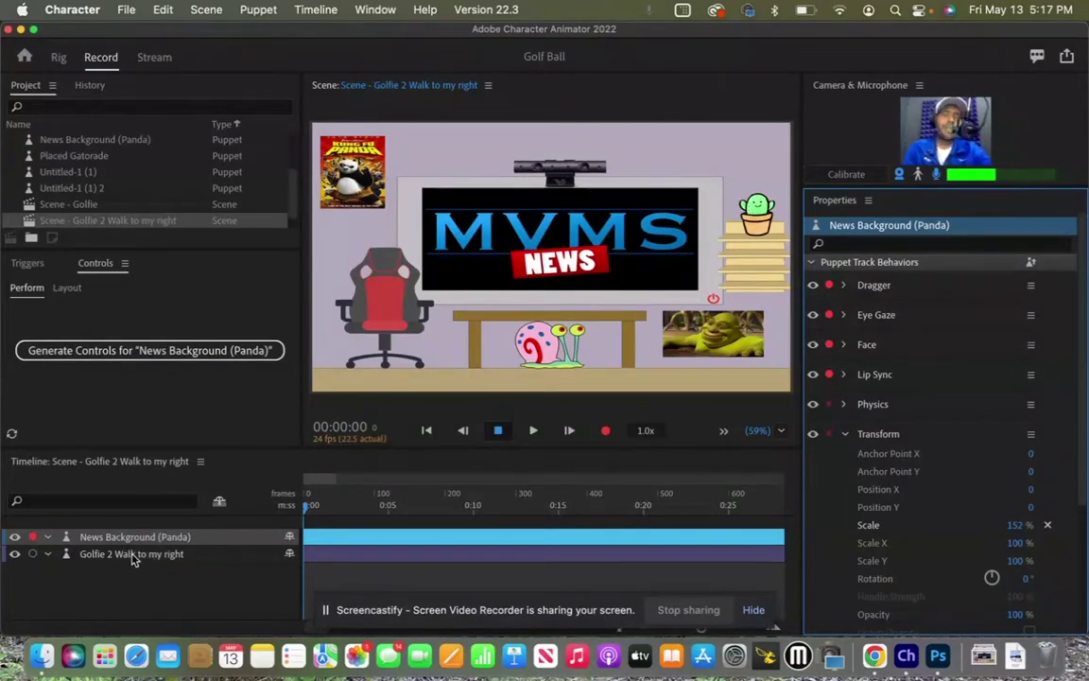
pyautogui.click(133, 557)
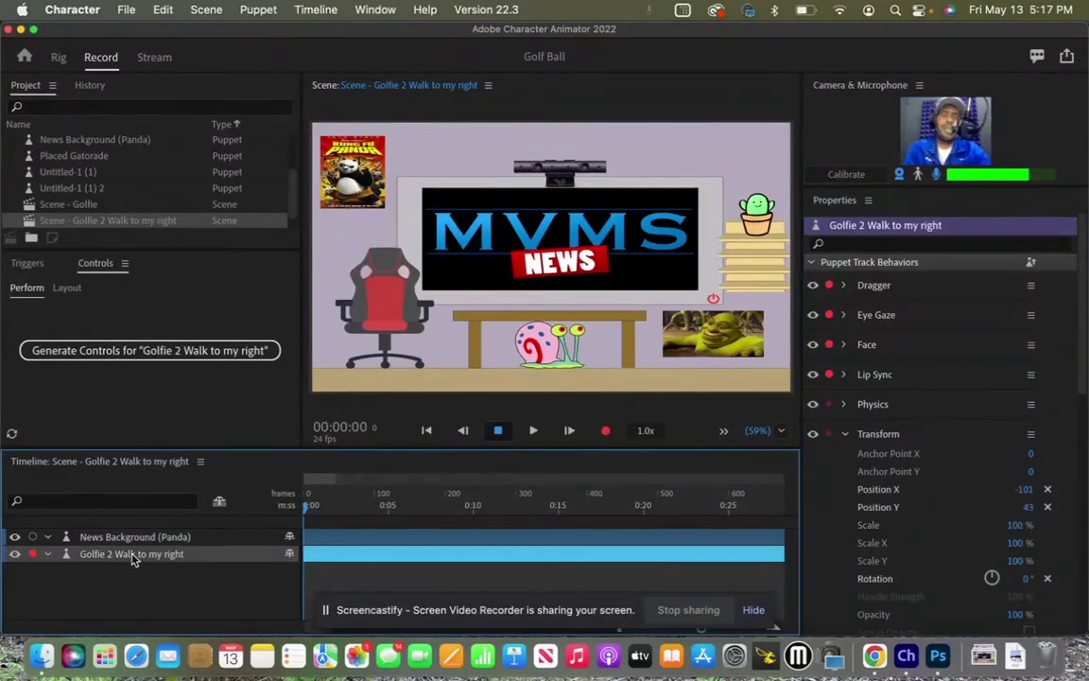
# - Move Golfie 2 Walk to my right above the panda background and walk it to the chair
pyautogui.moveTo(137, 547); pyautogui.dragTo(133, 538)
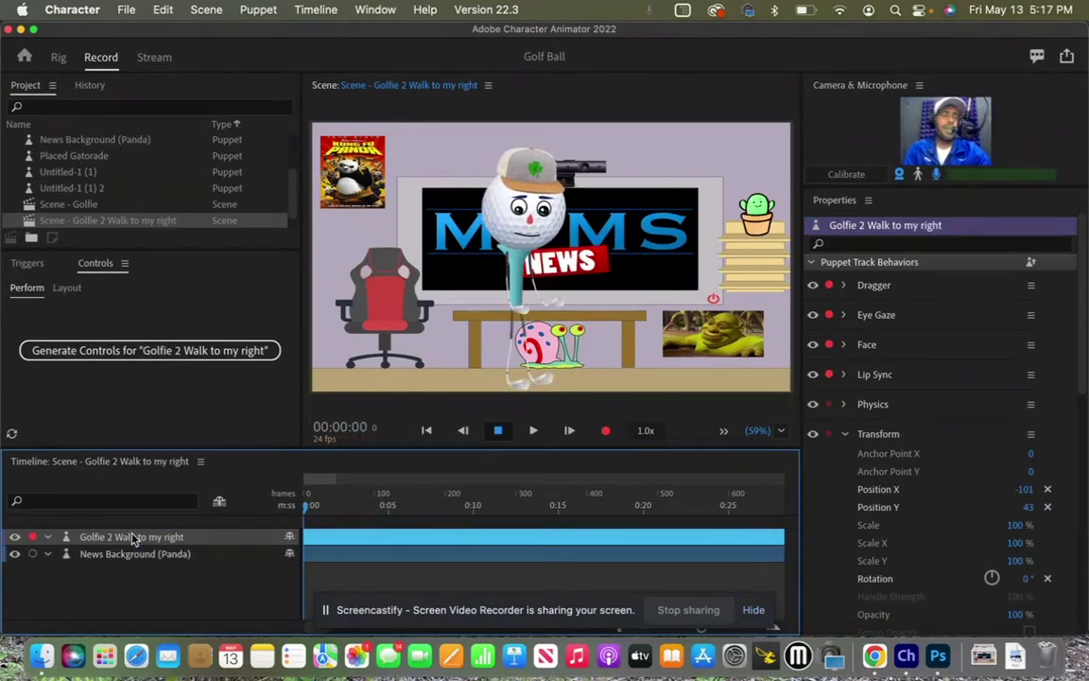
pyautogui.press('Left')
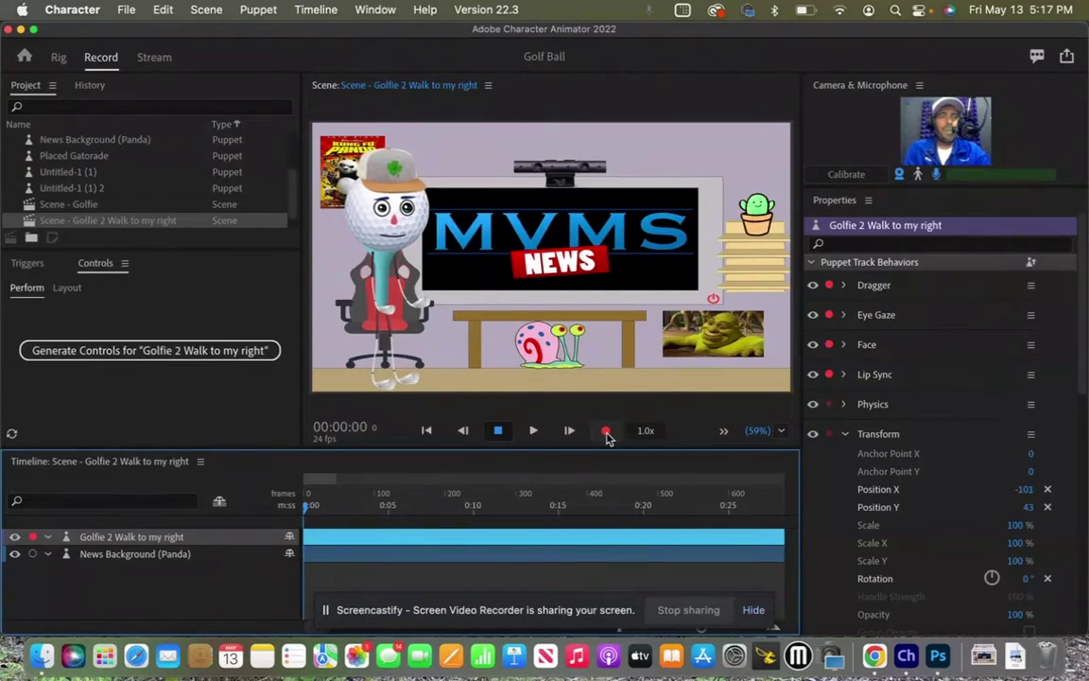
pyautogui.click(606, 432)
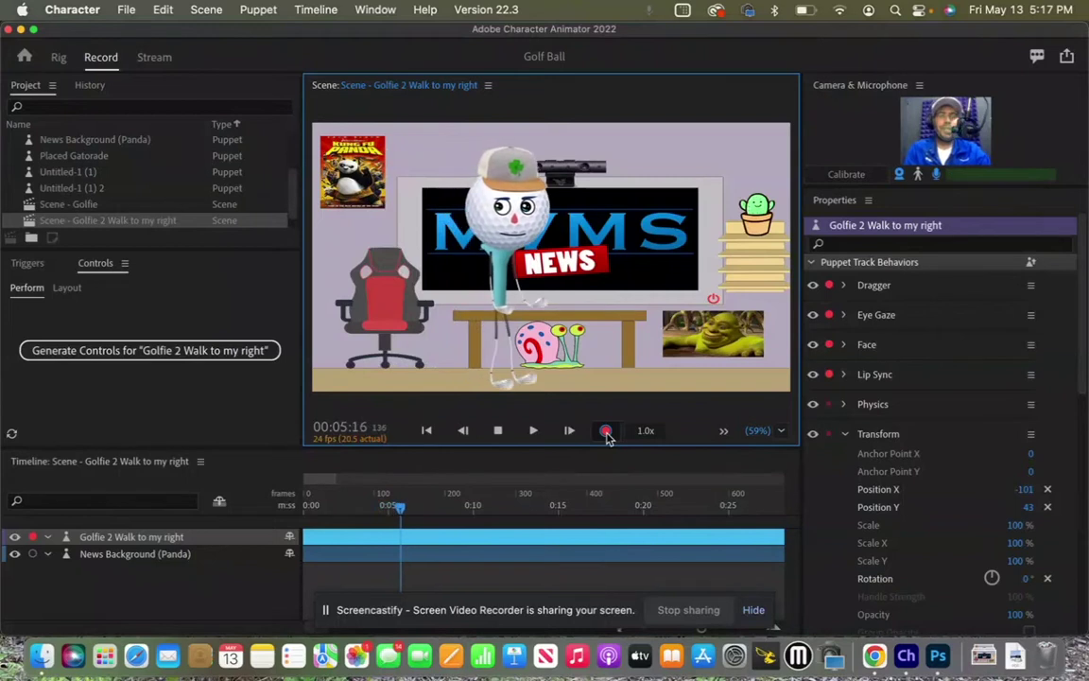
# - Stop the roughly 7-second take and turn off the microphone input
pyautogui.click(606, 432)
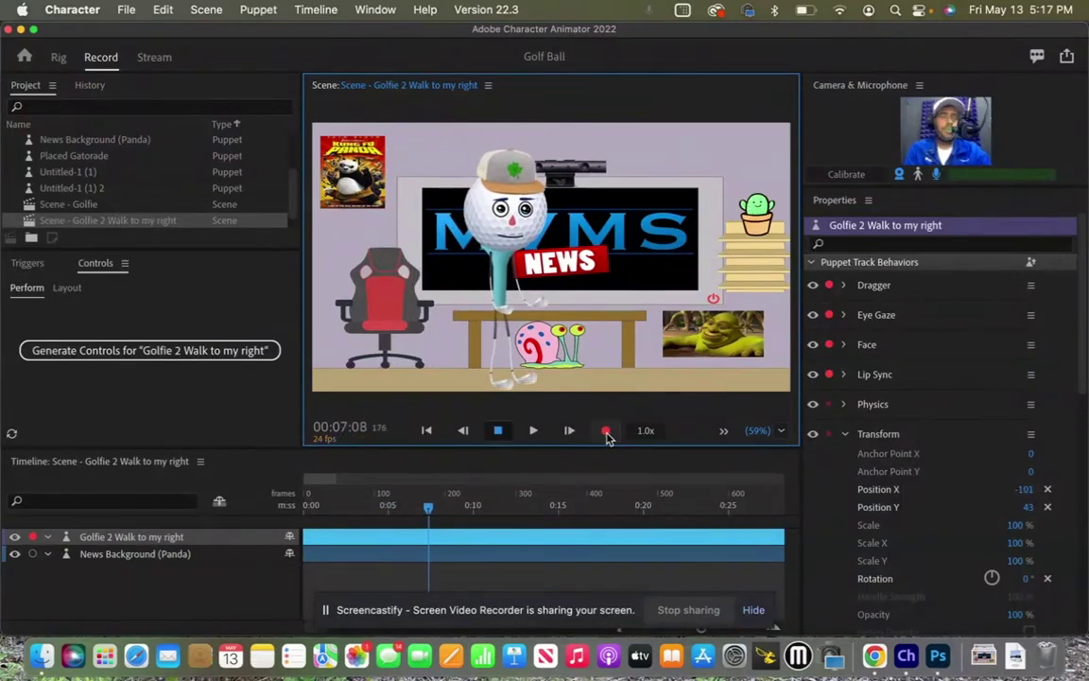
pyautogui.click(607, 431)
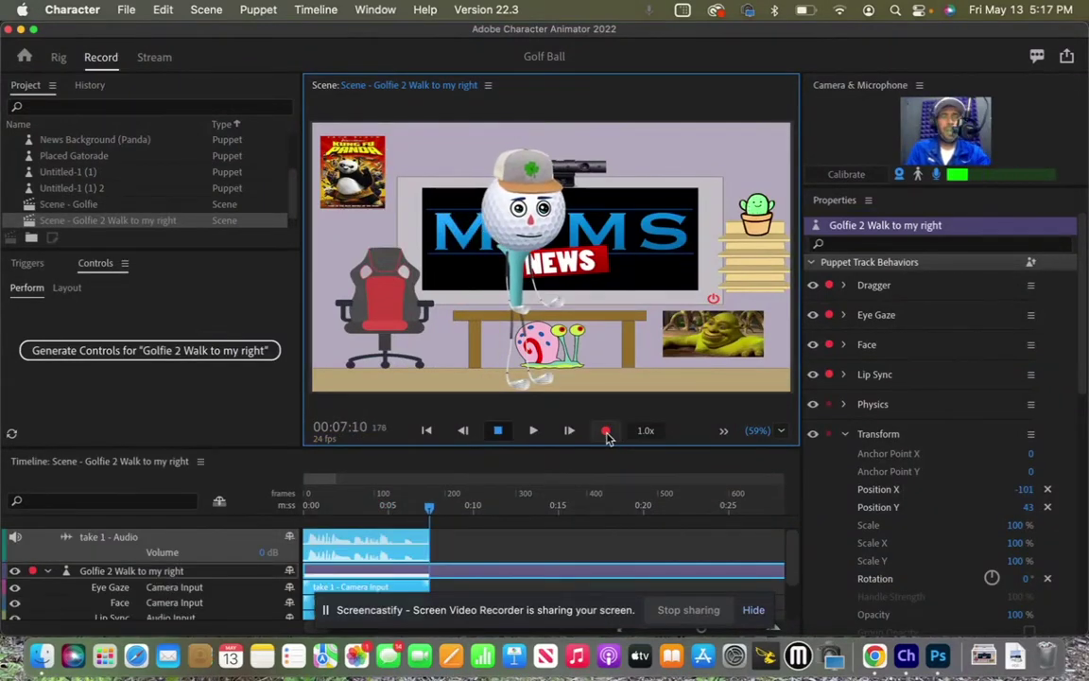
pyautogui.press('XF86AudioRaiseVolume')
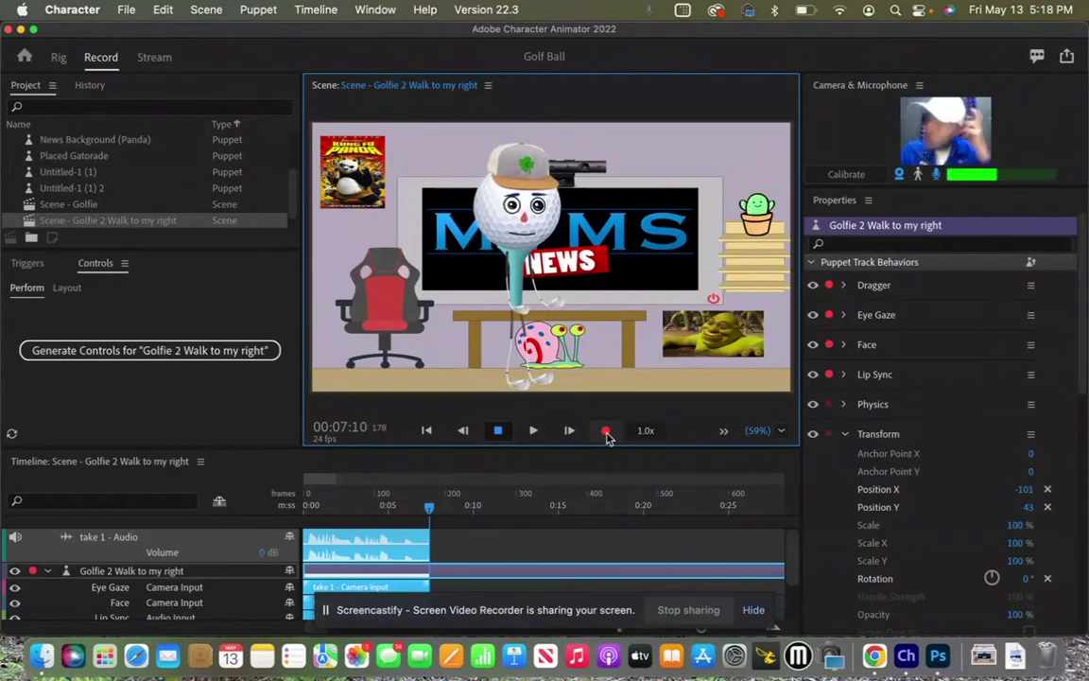
pyautogui.click(606, 432)
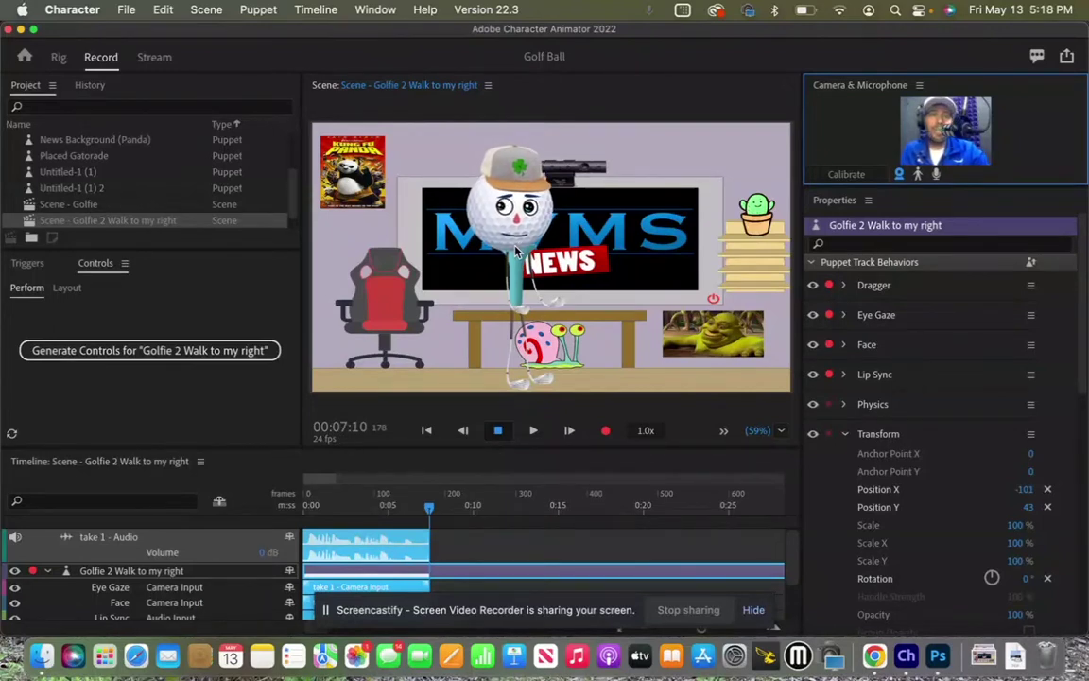
# - Toggle the Camera & Microphone panel's microphone input back on
pyautogui.click(938, 177)
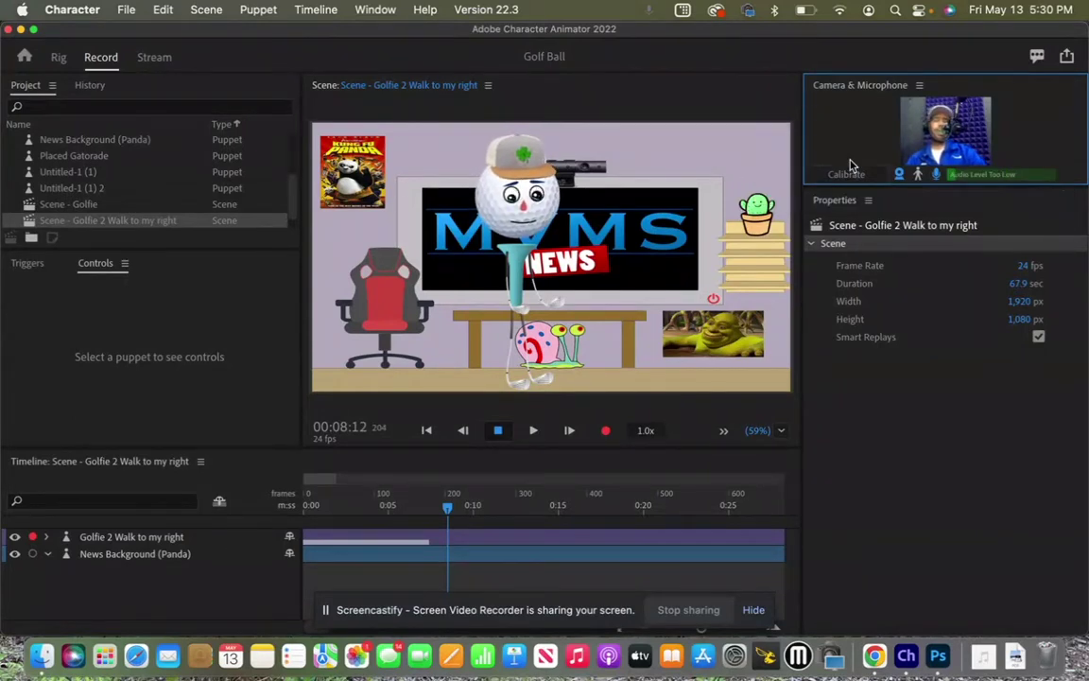
# - Import POD00131.WAV from the Desktop and drag the audio into the scene timeline
pyautogui.press('super+i')
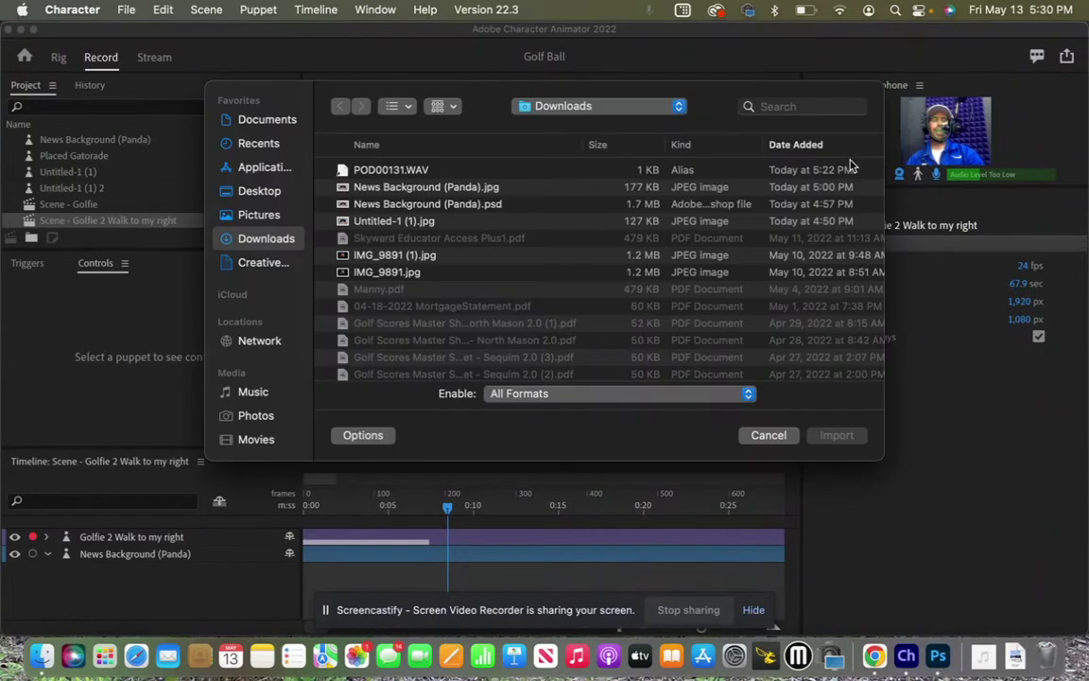
pyautogui.click(261, 192)
pyautogui.click(368, 175)
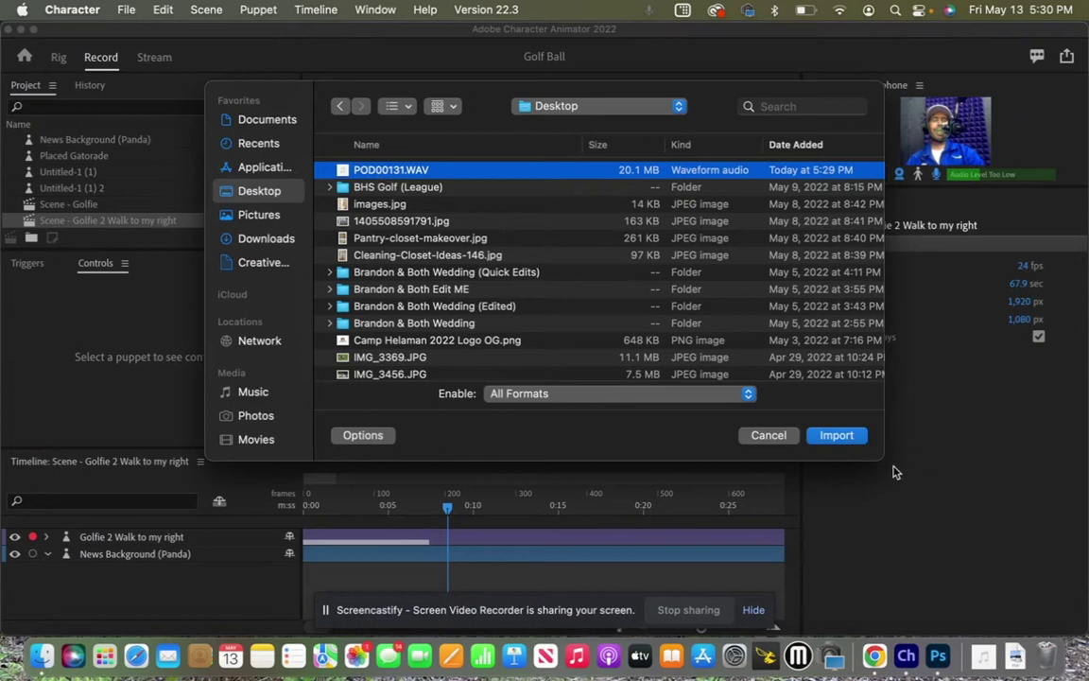
pyautogui.click(836, 436)
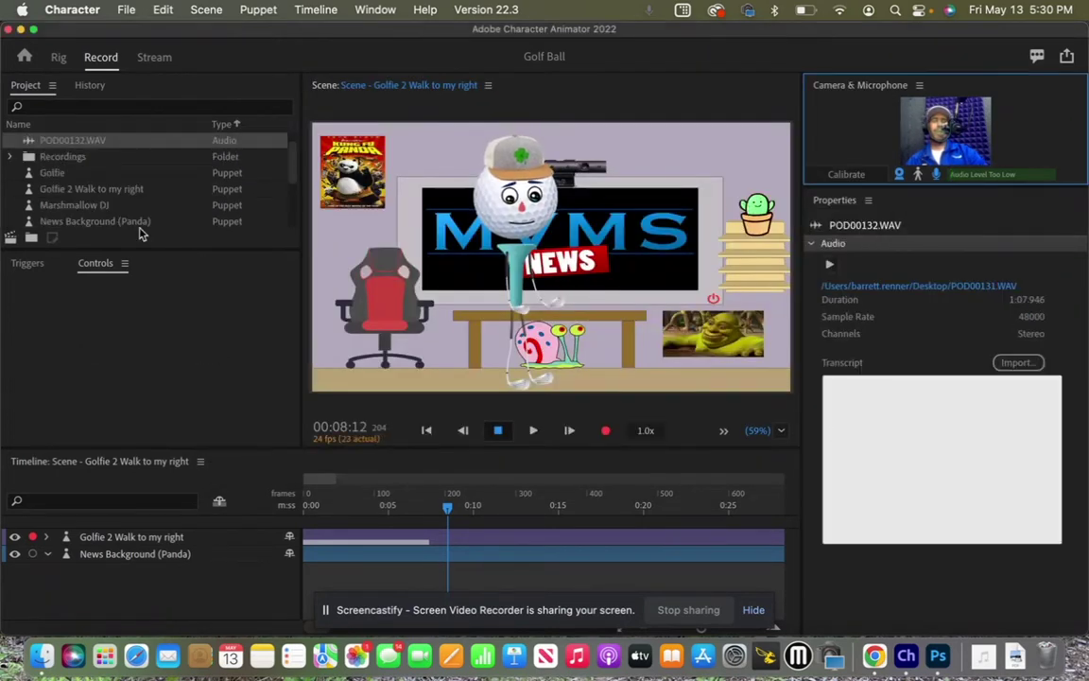
pyautogui.click(76, 145)
pyautogui.moveTo(76, 148); pyautogui.dragTo(95, 565)
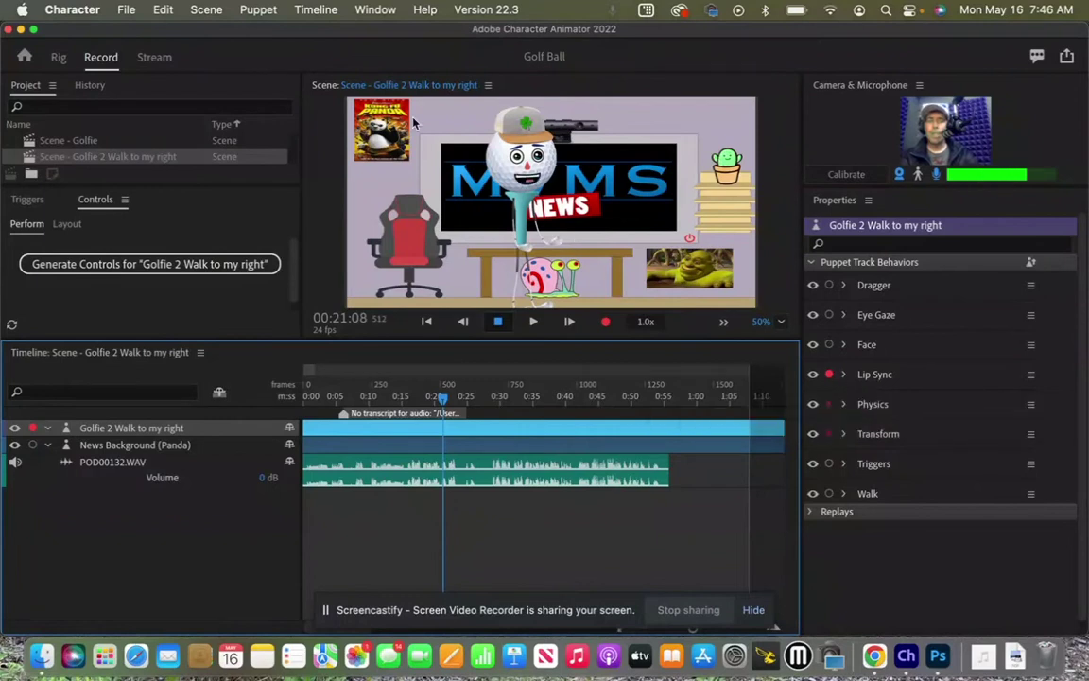
# - Run Timeline > Compute Lip Sync Take from Scene Audio for the golf ball puppet
pyautogui.click(317, 11)
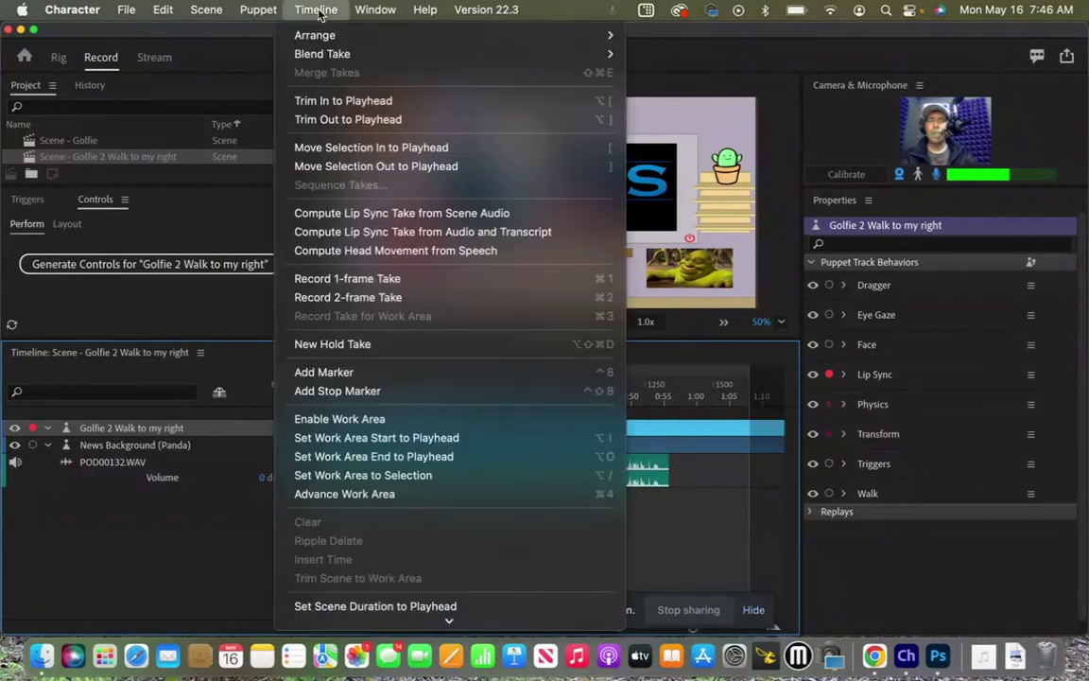
pyautogui.click(362, 222)
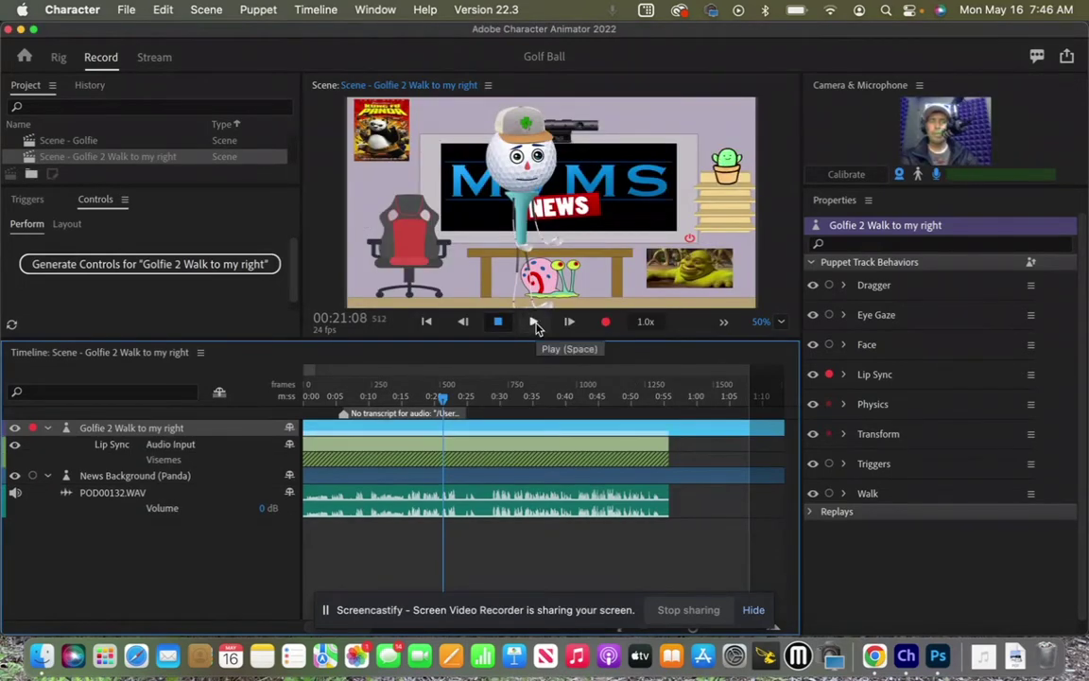
# - Play the scene to check the golf ball's lip sync against the dialogue, then stop it
pyautogui.click(535, 323)
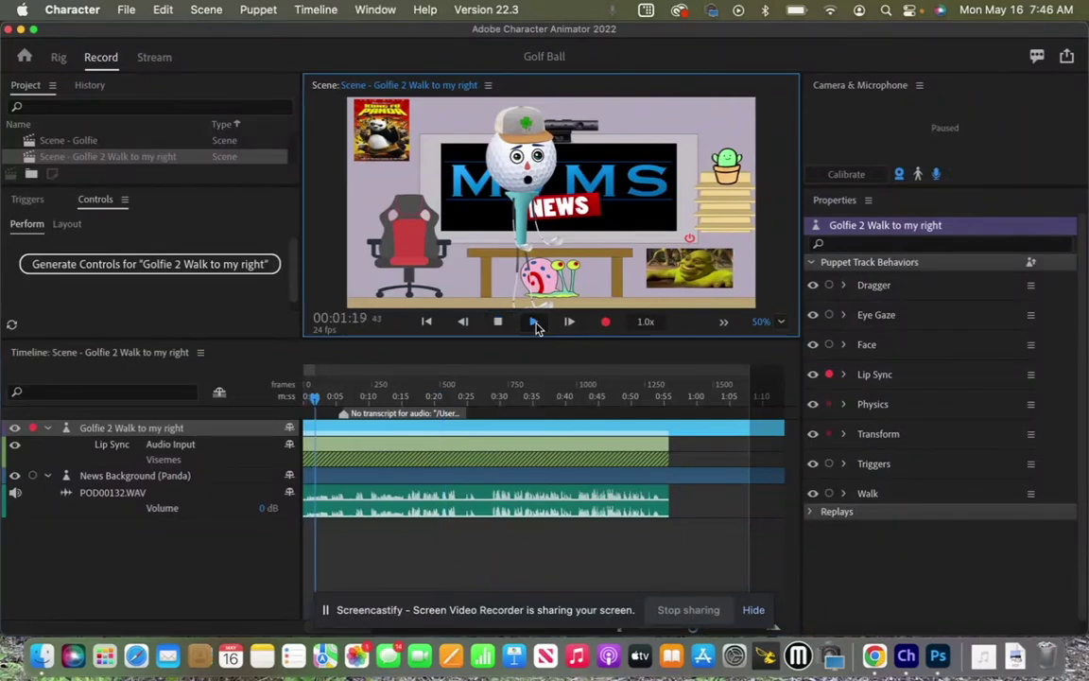
pyautogui.press('XF86AudioRaiseVolume')
pyautogui.press('XF86AudioRaiseVolume')
pyautogui.press('XF86AudioRaiseVolume')
pyautogui.press('XF86AudioRaiseVolume')
pyautogui.press('XF86AudioRaiseVolume')
pyautogui.press('XF86AudioRaiseVolume')
pyautogui.press('XF86AudioRaiseVolume')
pyautogui.press('XF86AudioRaiseVolume')
pyautogui.press('XF86AudioRaiseVolume')
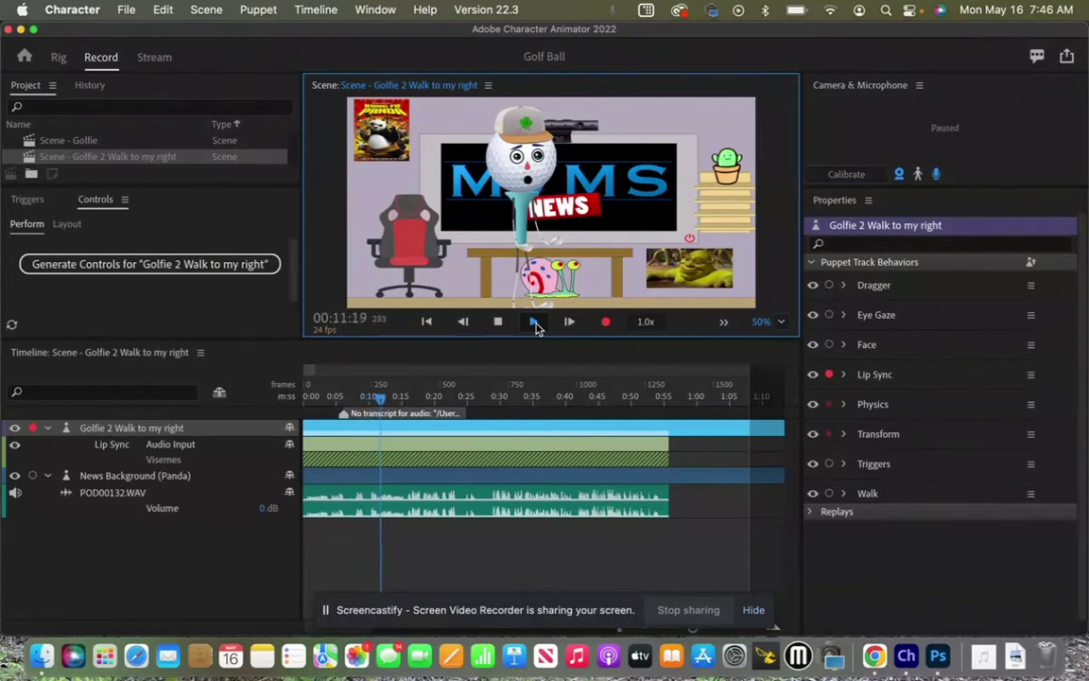
pyautogui.click(535, 323)
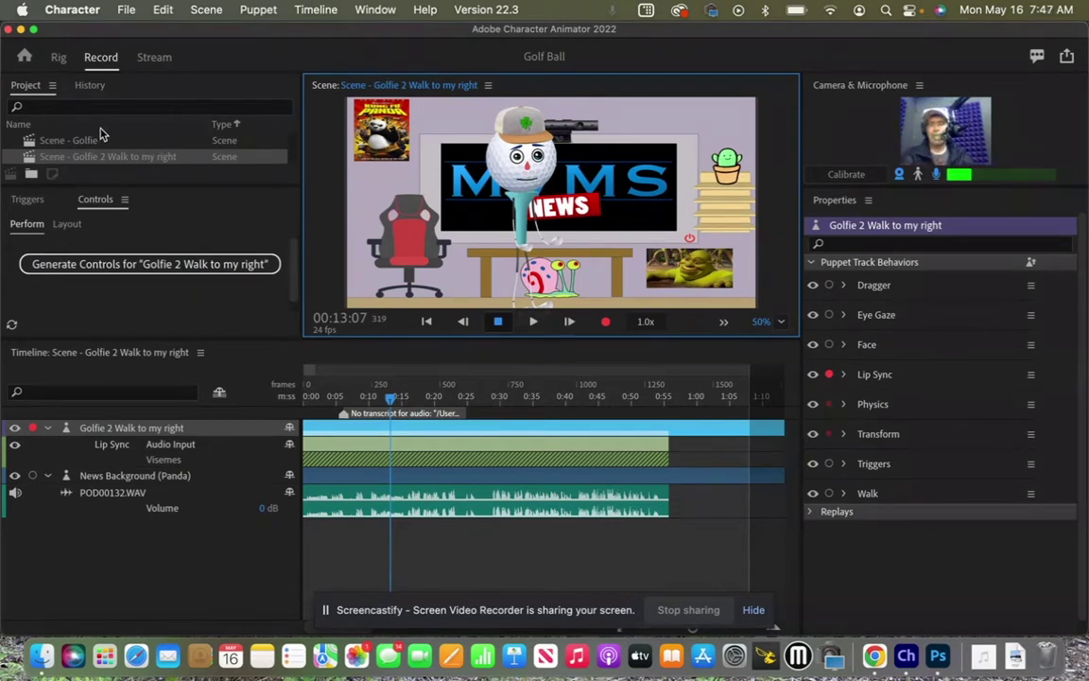
# - Add the Marshmallow DJ puppet to the scene timeline, placed above News Background
pyautogui.scroll(2, 121, 161)
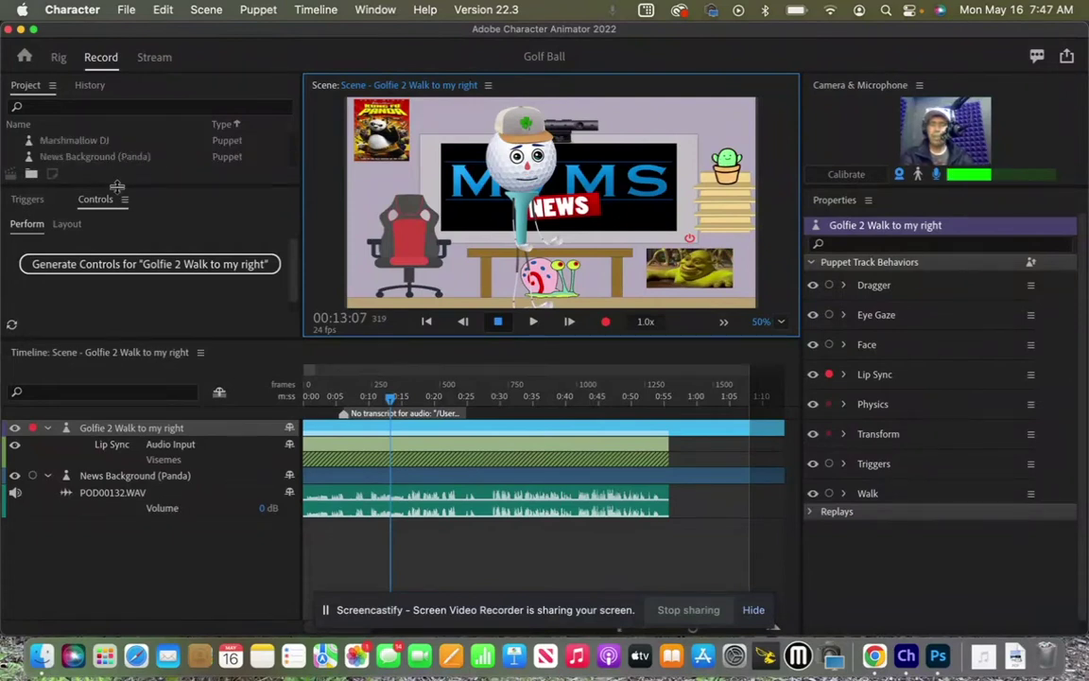
pyautogui.click(45, 142)
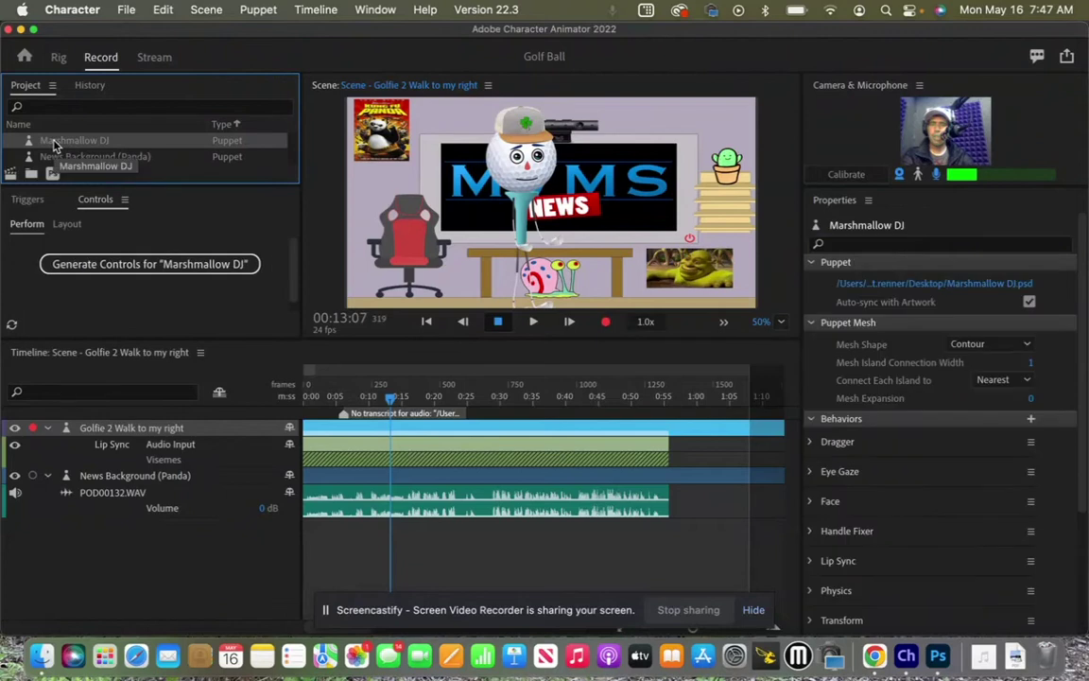
pyautogui.moveTo(45, 144); pyautogui.dragTo(125, 519)
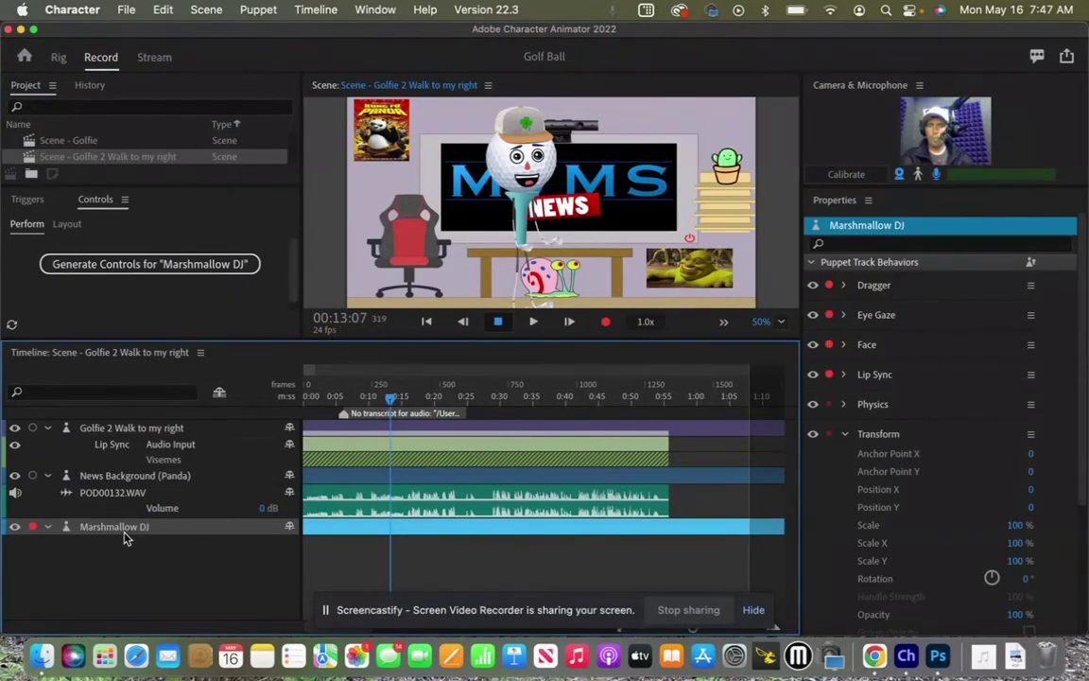
pyautogui.moveTo(120, 531); pyautogui.dragTo(109, 470)
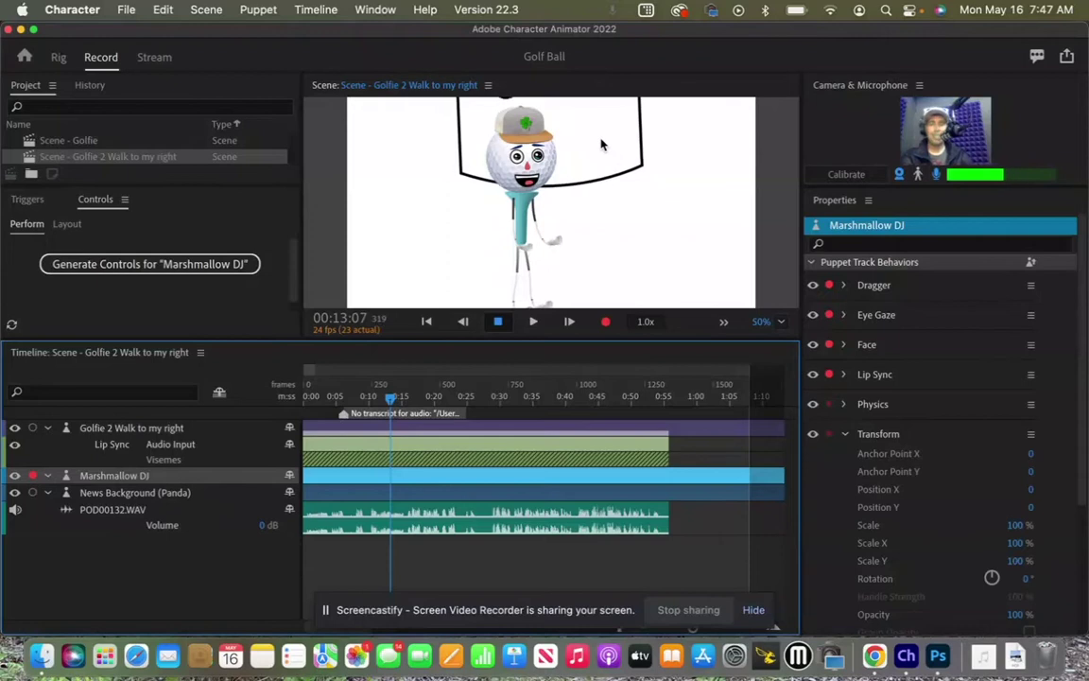
# - Open the Marshmallow DJ artwork in Photoshop with Edit Original
pyautogui.moveTo(601, 144); pyautogui.dragTo(602, 143)
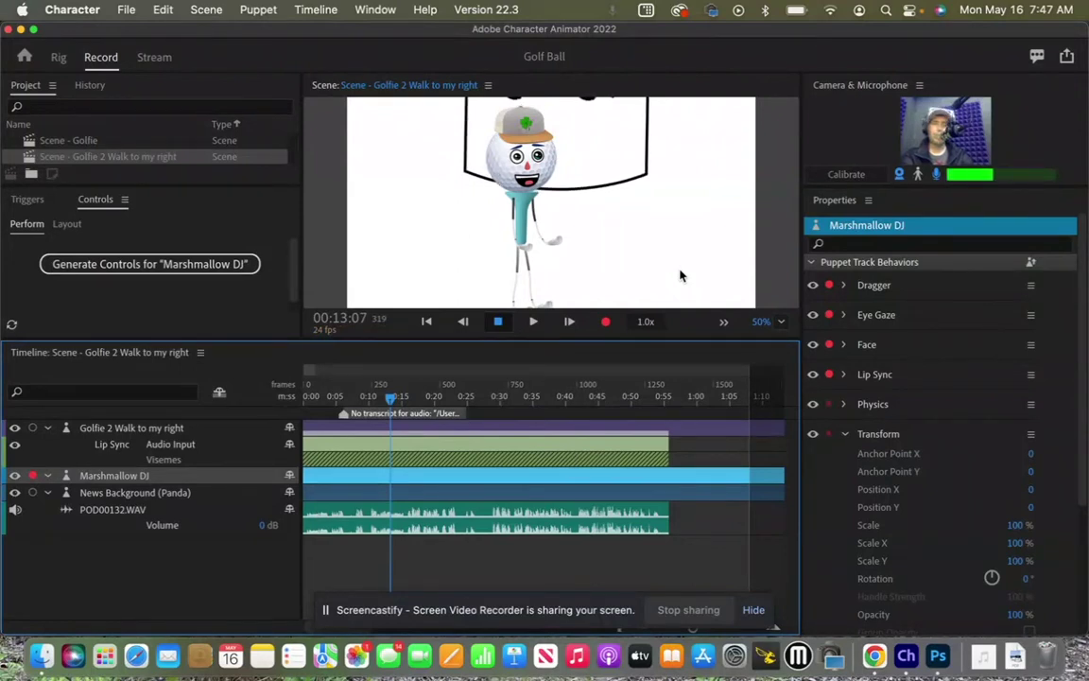
pyautogui.click(762, 452)
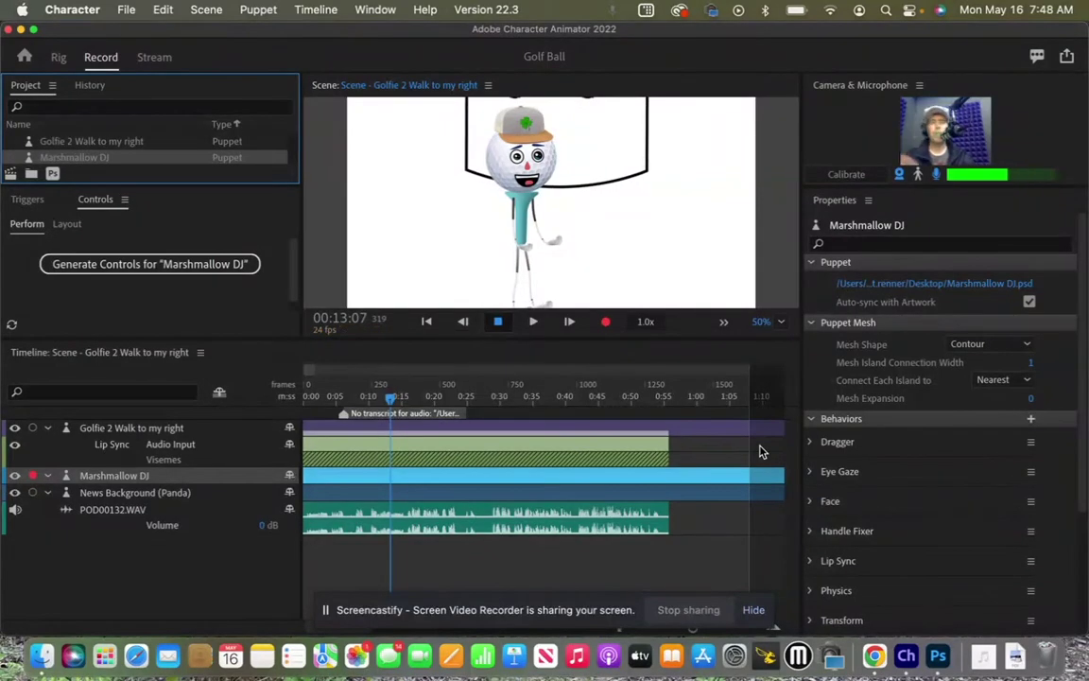
pyautogui.click(52, 173)
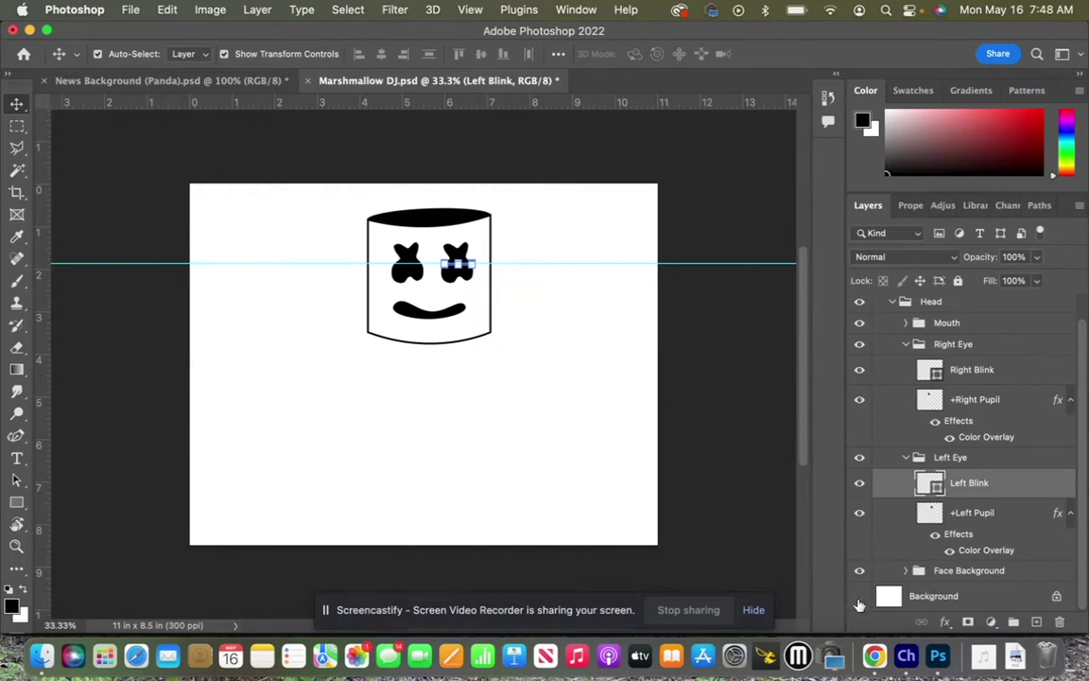
# - Hide the white Background layer in Marshmallow DJ.psd, save, and return to Character Animator
pyautogui.click(860, 602)
pyautogui.press('super+s')
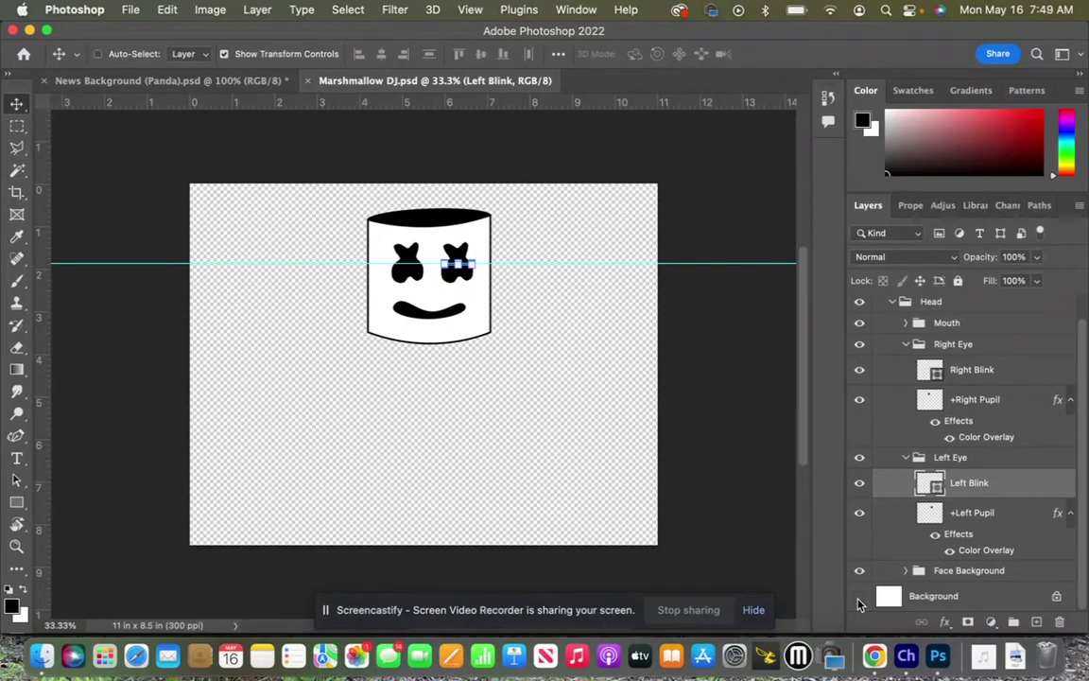
pyautogui.press('super+Tab')
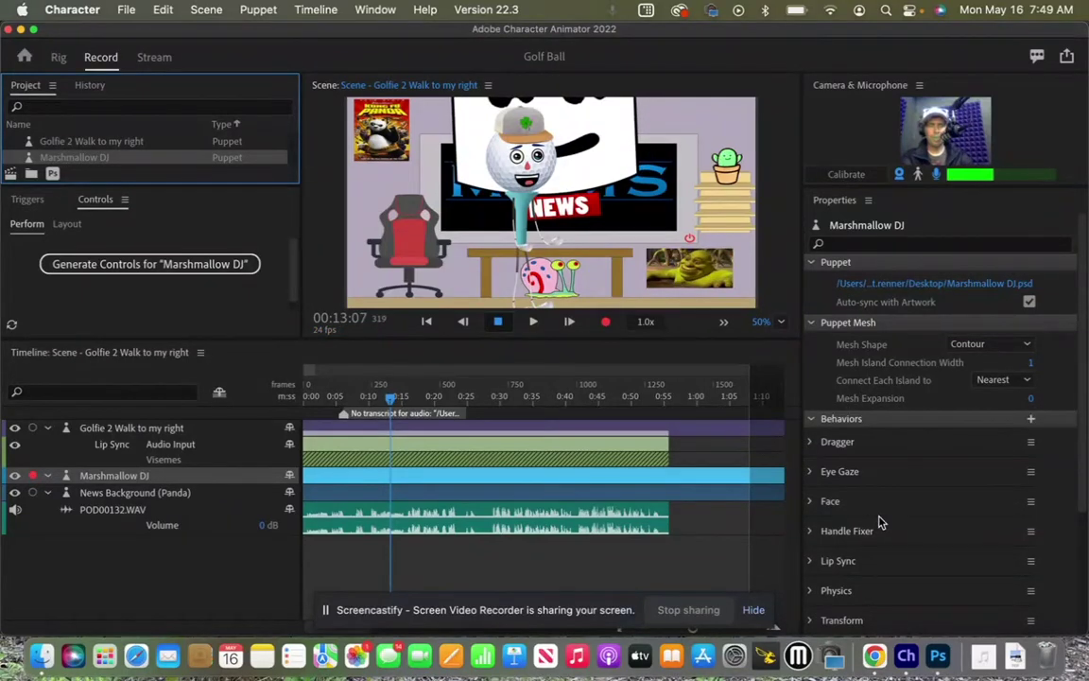
# - Set Marshmallow DJ's transform to 23% scale, Position X 205 and Y 198
pyautogui.scroll(-4, 878, 522)
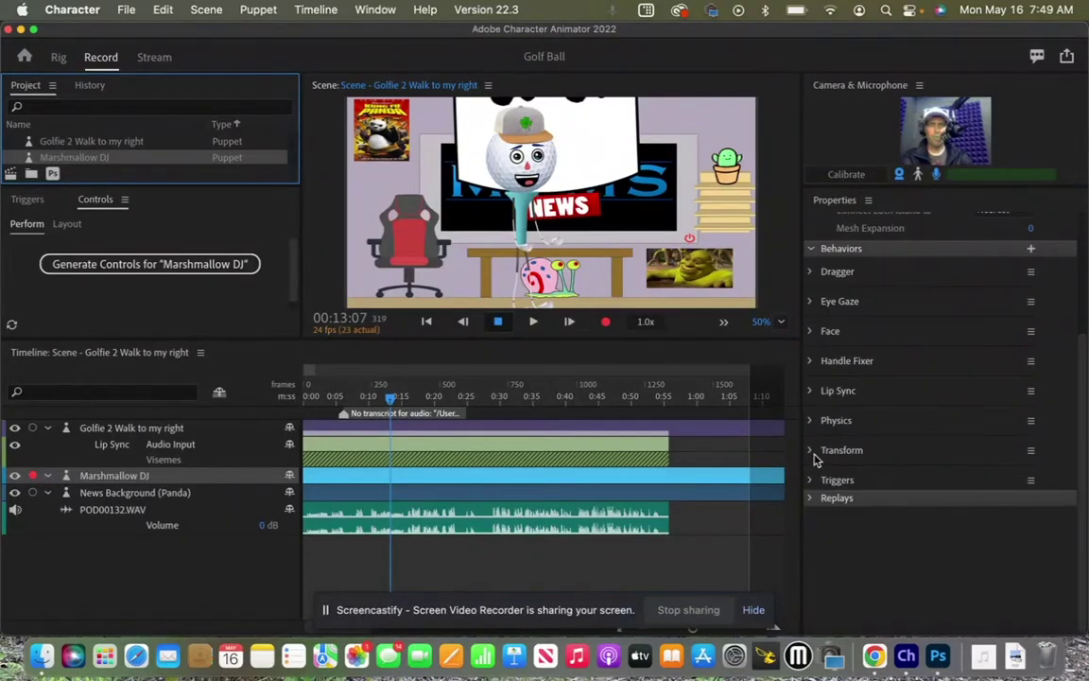
pyautogui.click(811, 457)
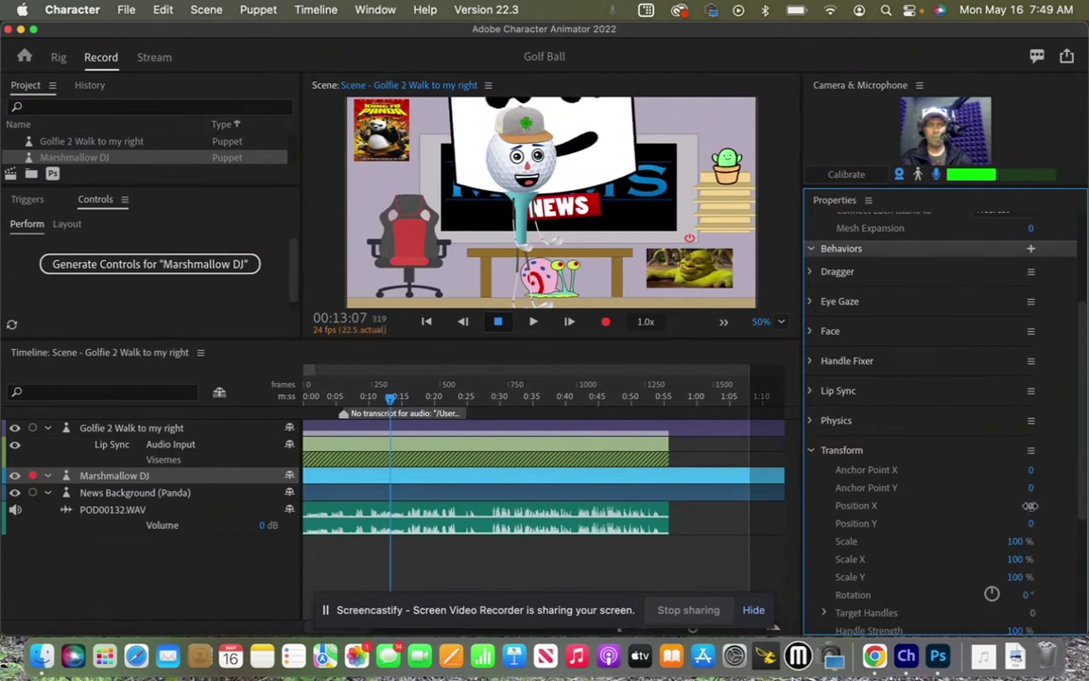
pyautogui.moveTo(1032, 504); pyautogui.dragTo(990, 406)
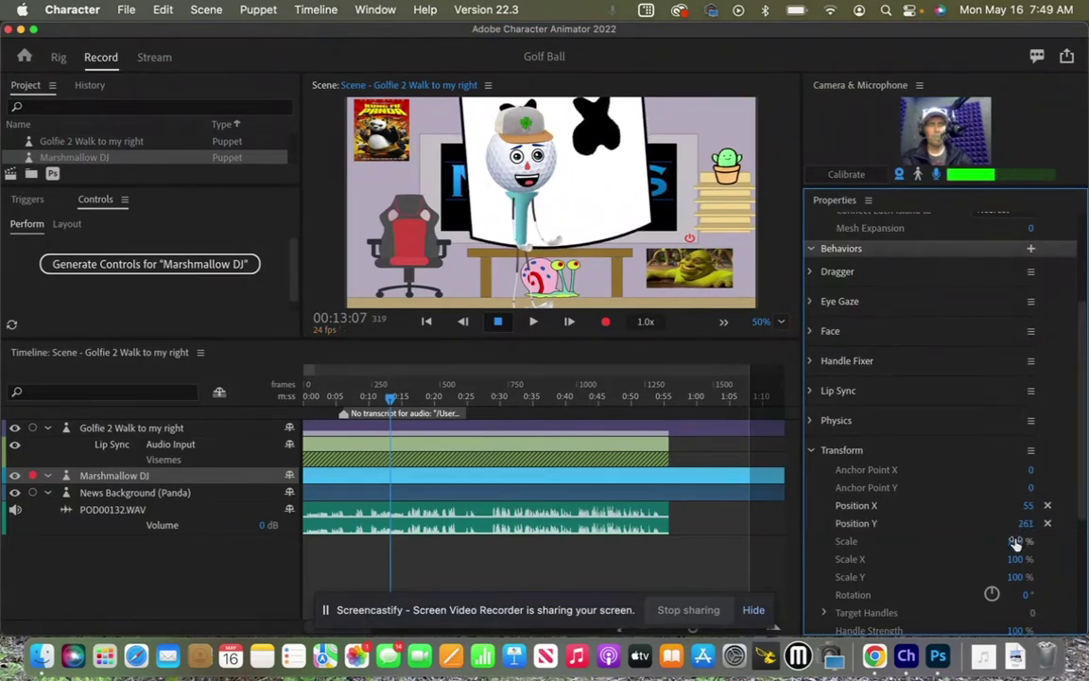
pyautogui.moveTo(1017, 541); pyautogui.dragTo(944, 537)
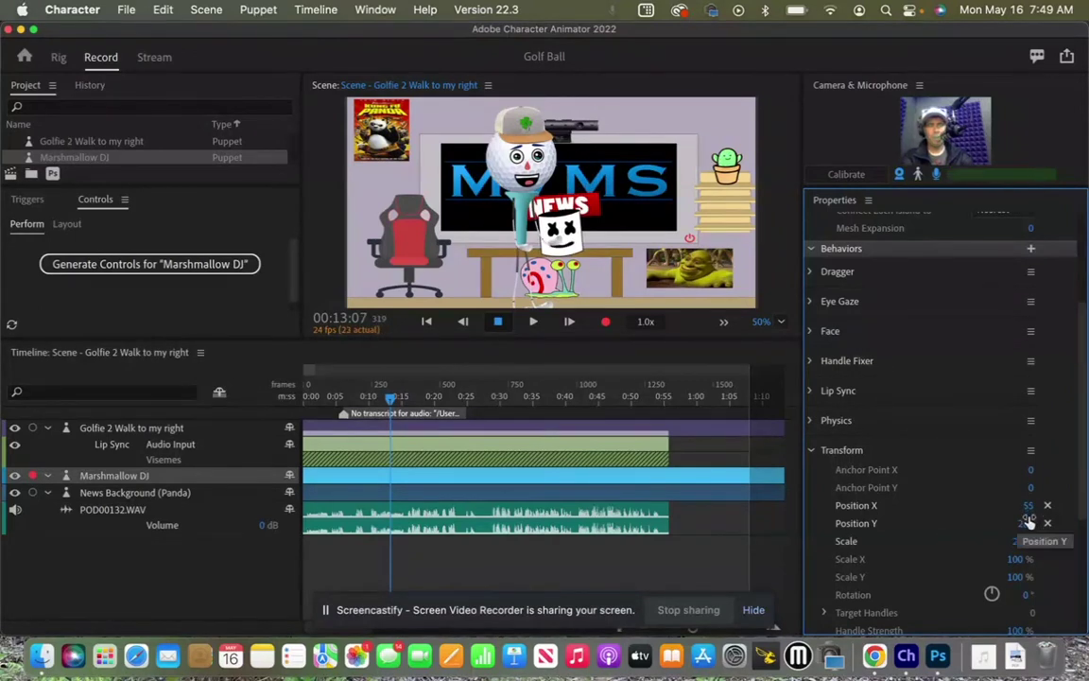
pyautogui.moveTo(1026, 525); pyautogui.dragTo(962, 519)
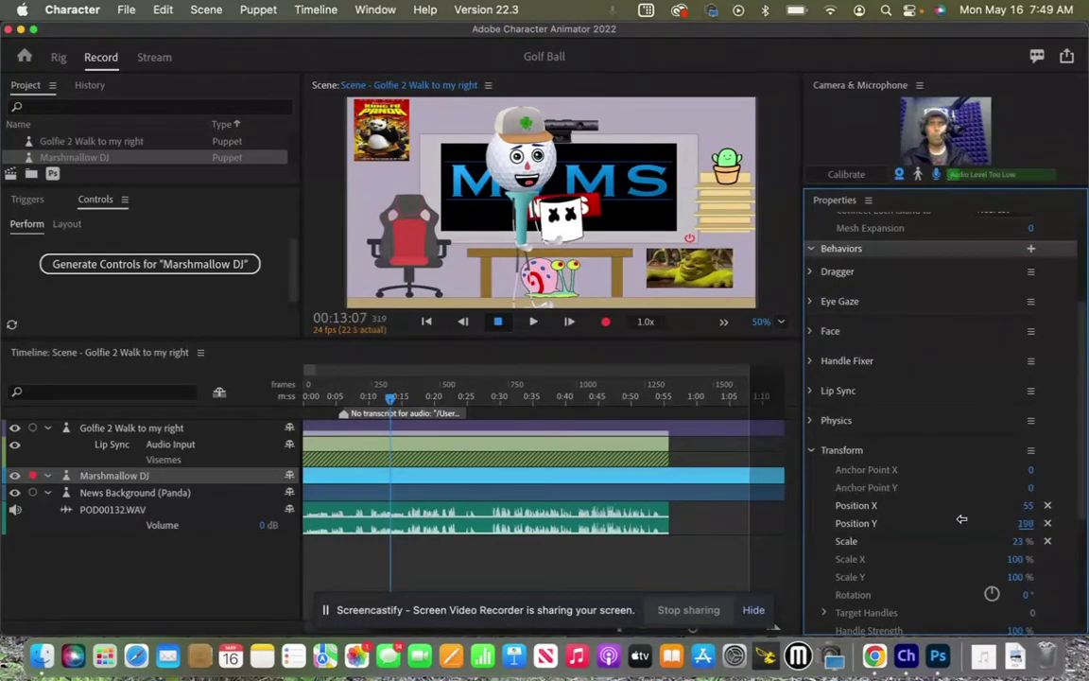
pyautogui.moveTo(1026, 505); pyautogui.dragTo(1086, 495)
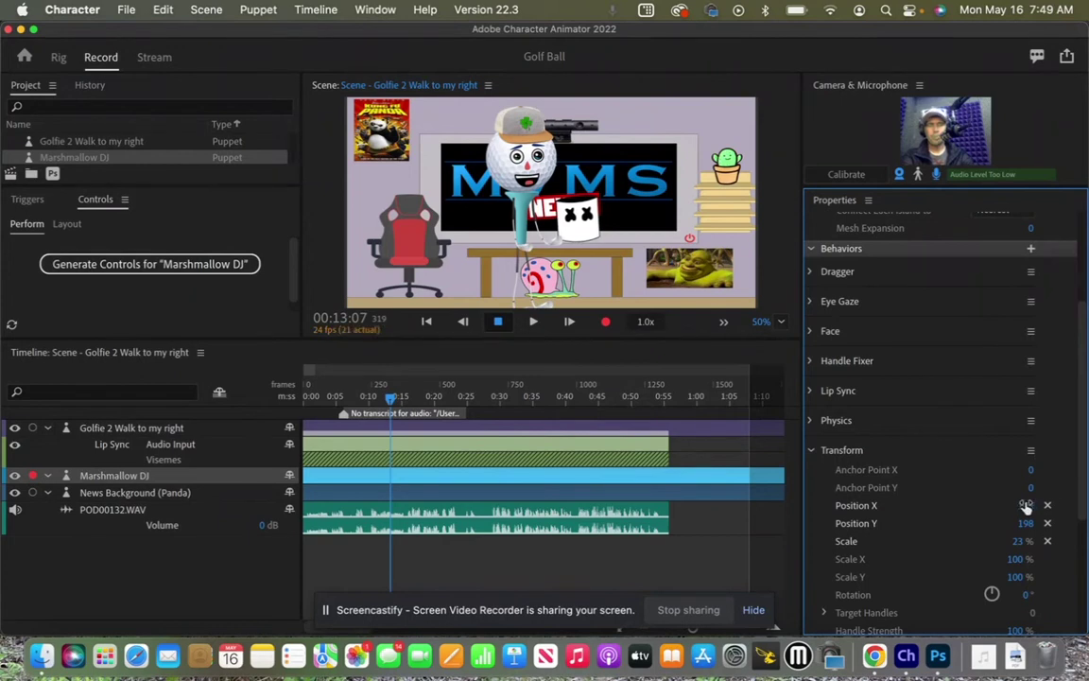
pyautogui.moveTo(1020, 505); pyautogui.dragTo(1086, 508)
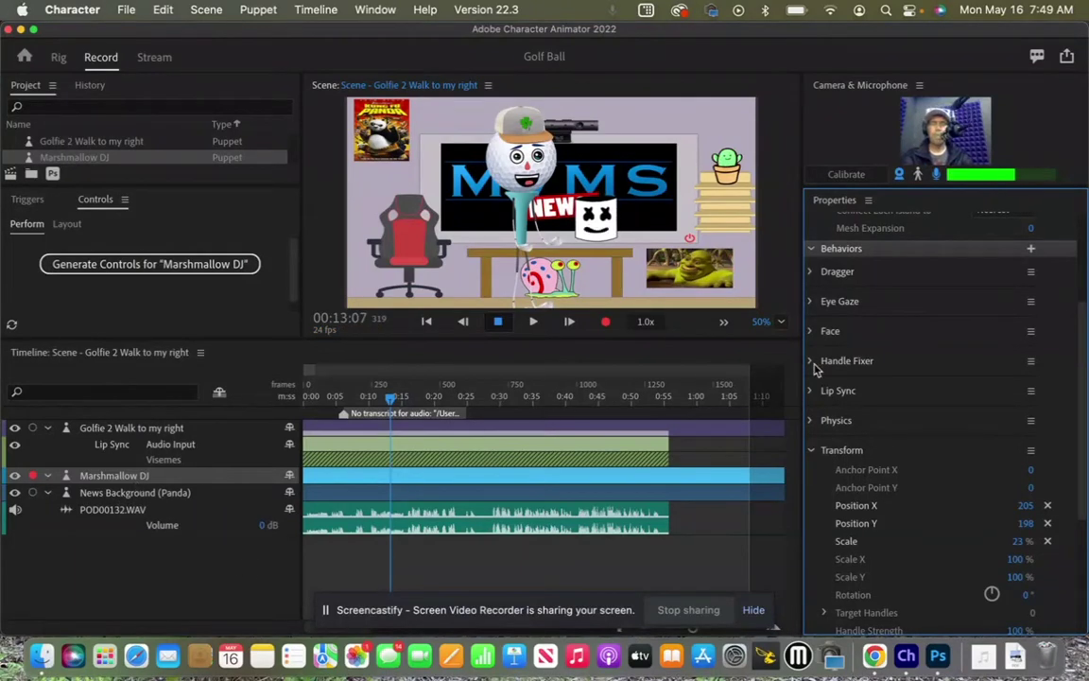
# - Compute Marshmallow DJ's lip-sync take with Timeline > Compute Lip Sync Take from Scene Audio
pyautogui.click(811, 451)
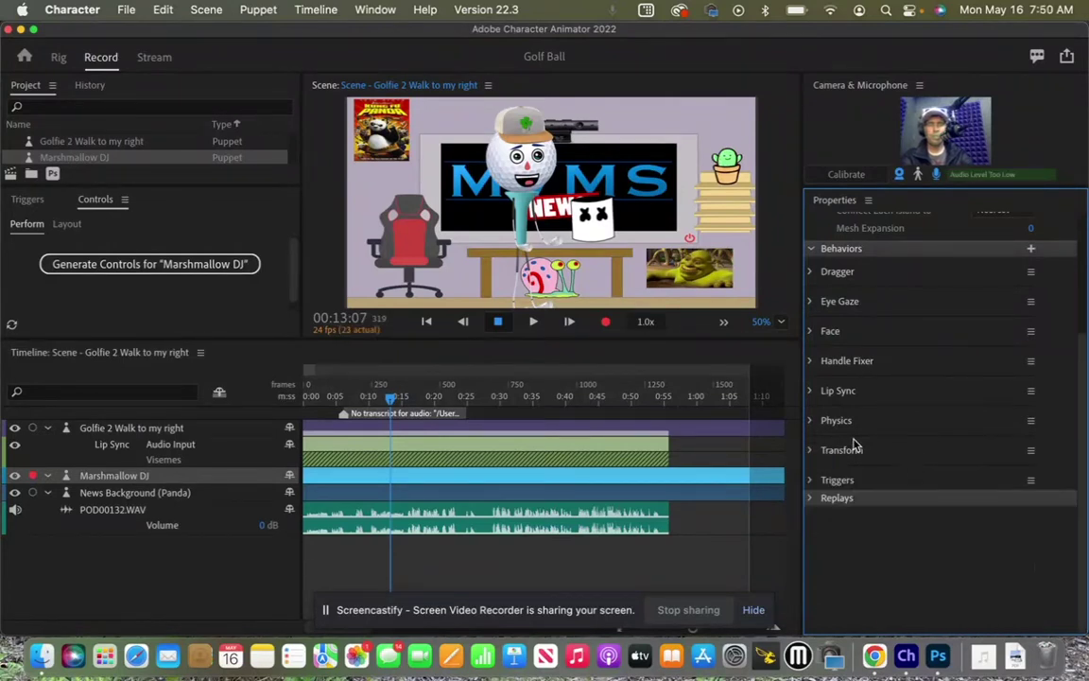
pyautogui.click(813, 393)
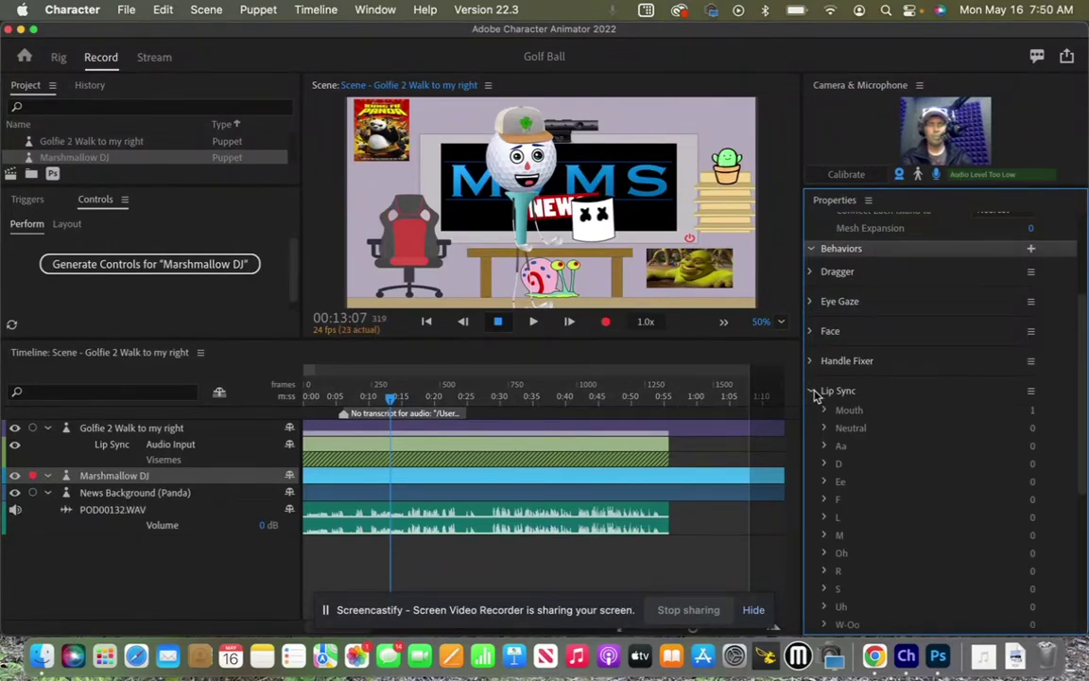
pyautogui.click(812, 392)
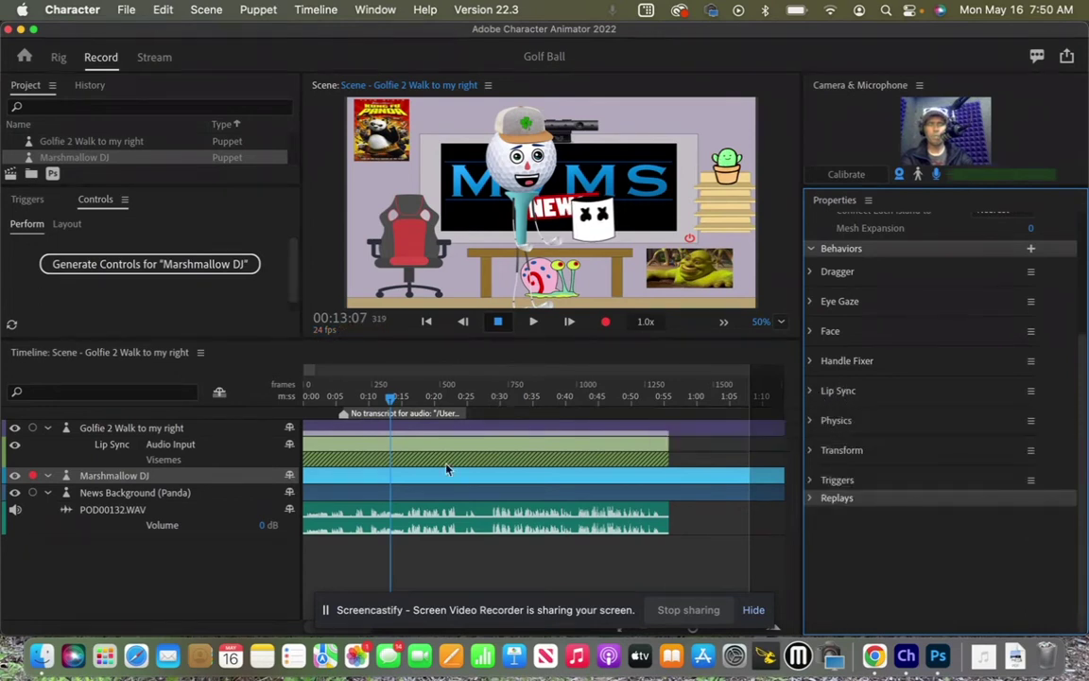
pyautogui.click(316, 10)
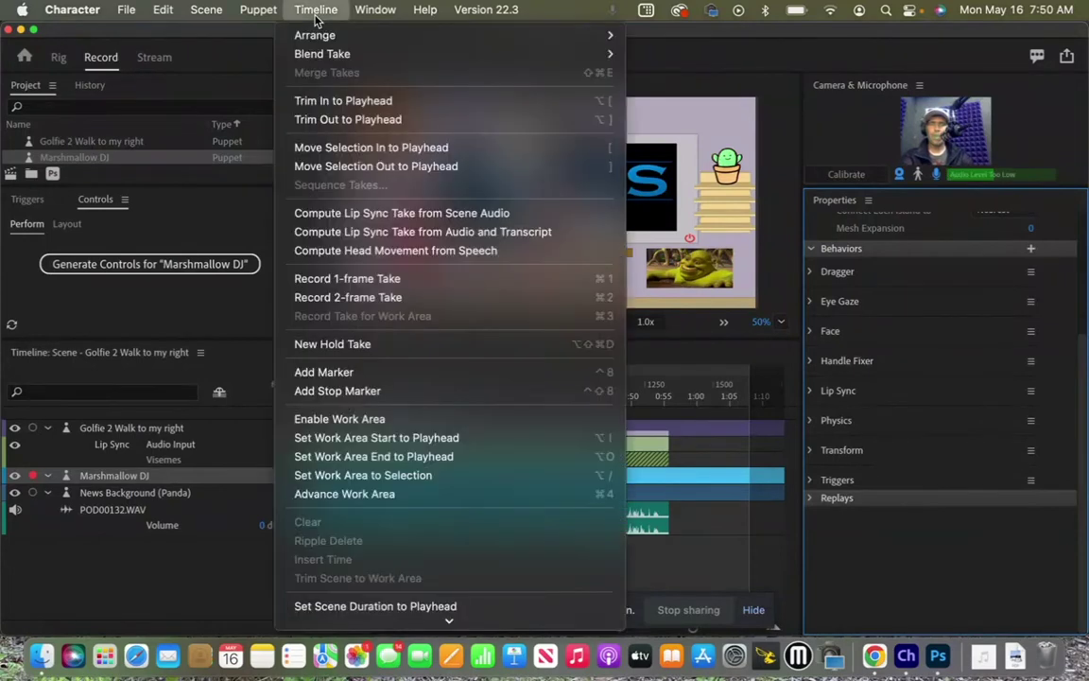
pyautogui.click(377, 215)
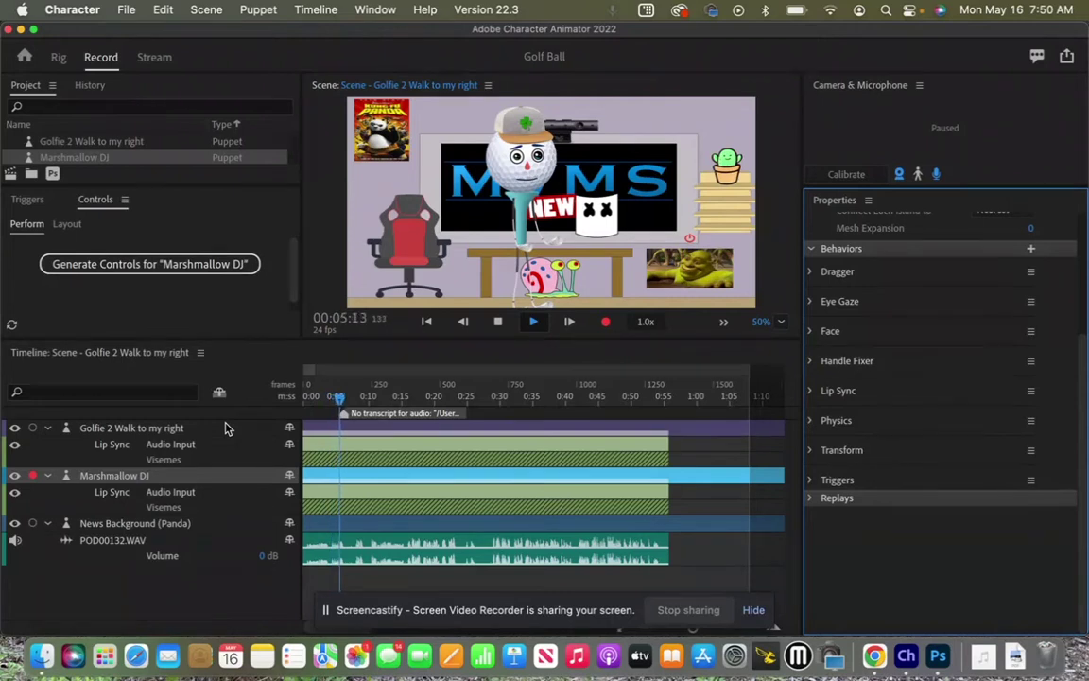
# - Stop the scene playback
pyautogui.press('space')
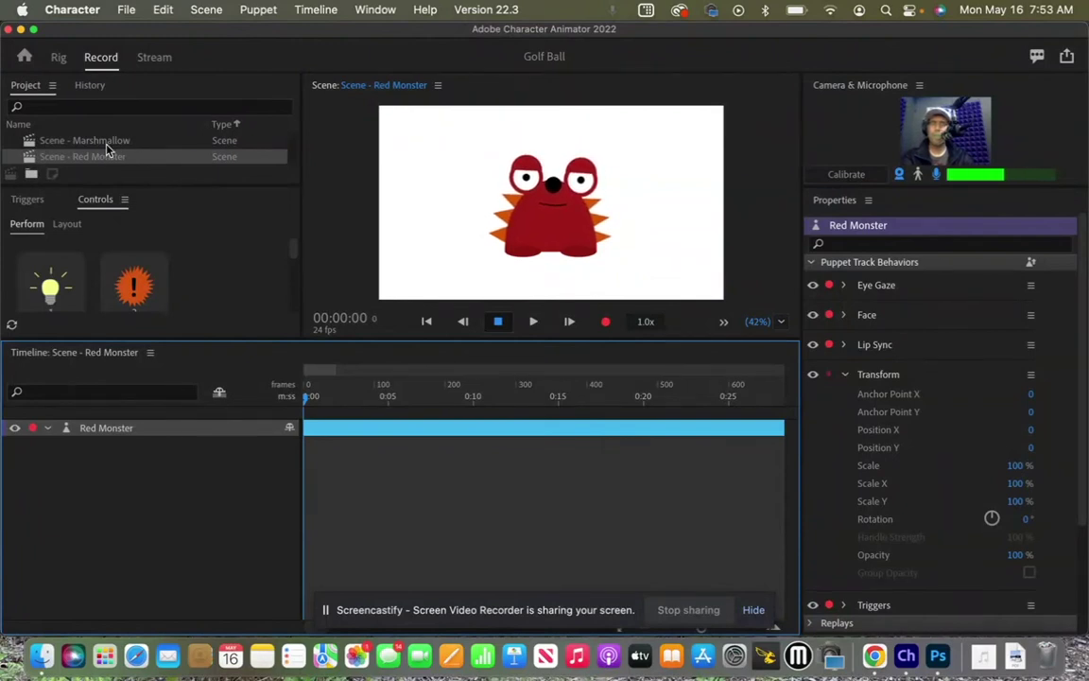
# - Open the Golfie 2 Walk to my right scene and delete its Marshmallow DJ track
pyautogui.scroll(5, 106, 148)
pyautogui.scroll(-2, 106, 148)
pyautogui.scroll(-3, 106, 149)
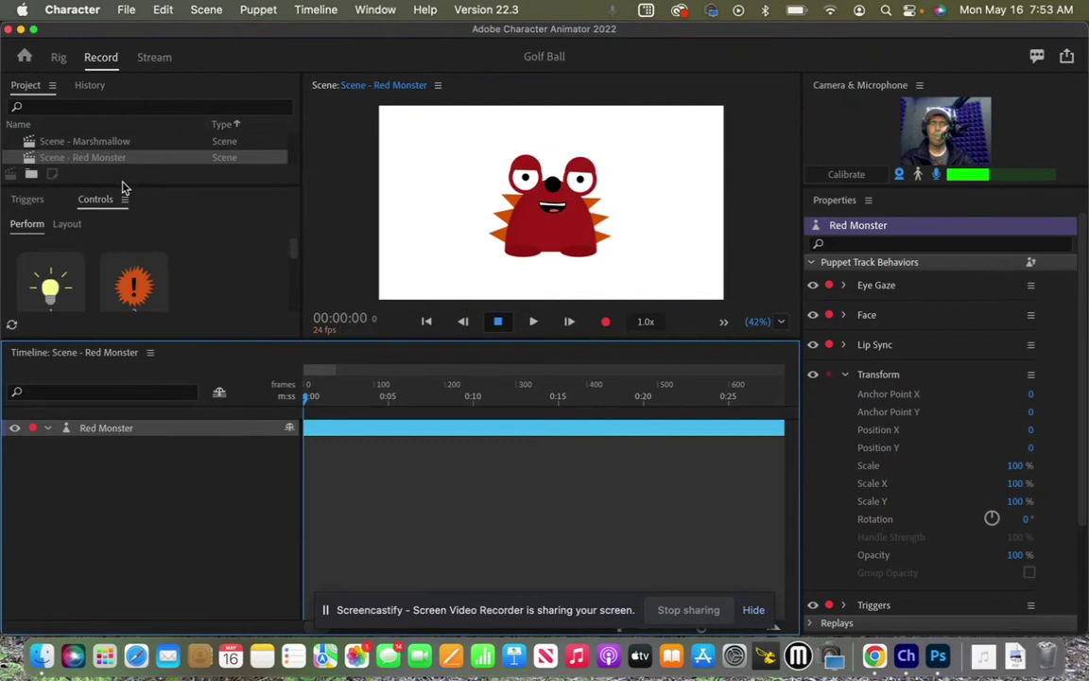
pyautogui.moveTo(121, 188); pyautogui.dragTo(123, 300)
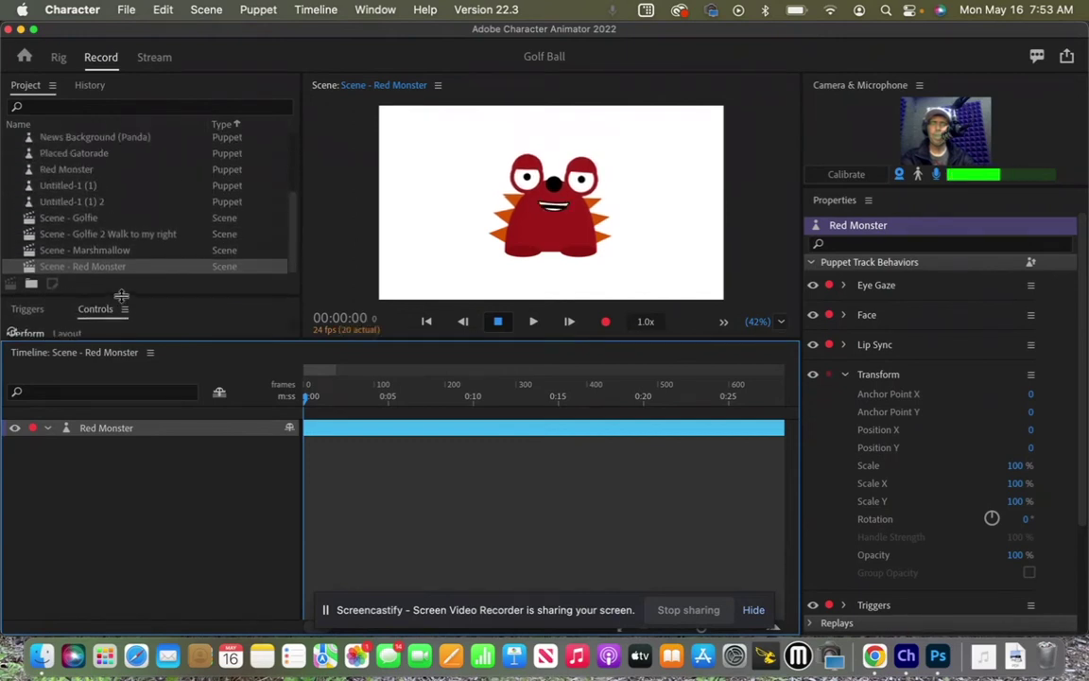
pyautogui.click(122, 237)
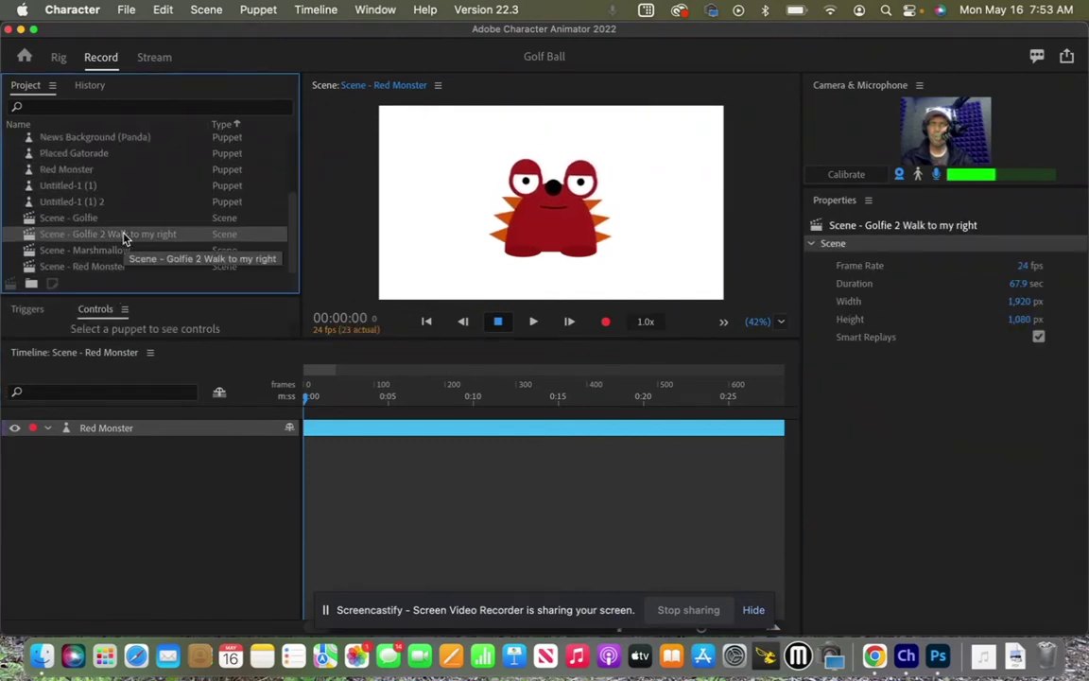
pyautogui.doubleClick(123, 237)
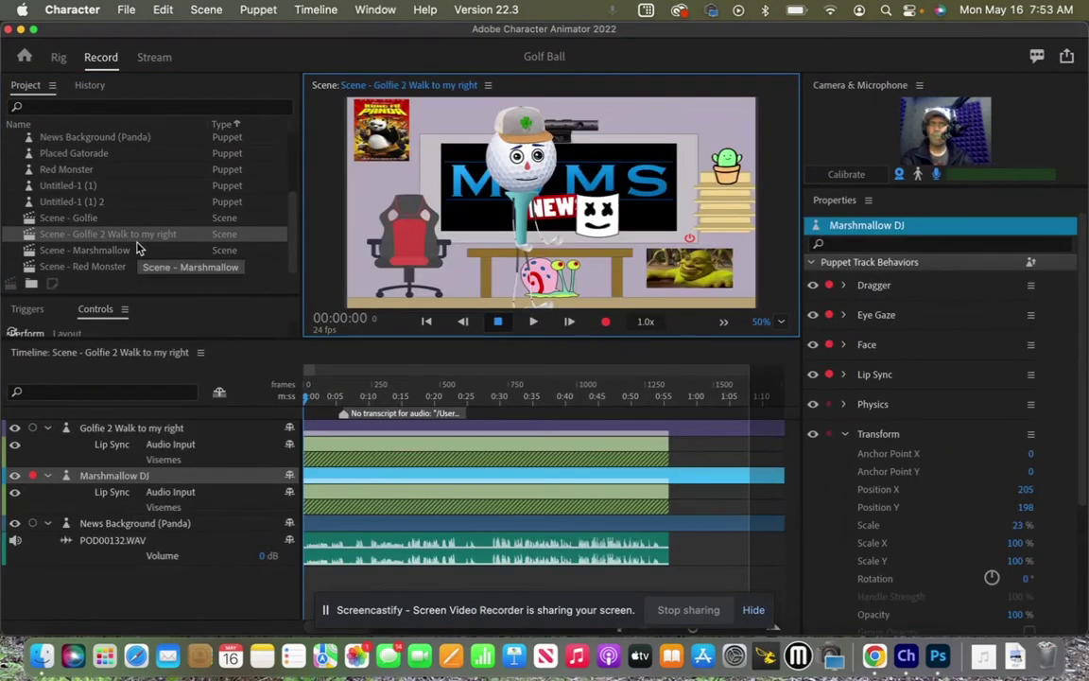
pyautogui.click(112, 490)
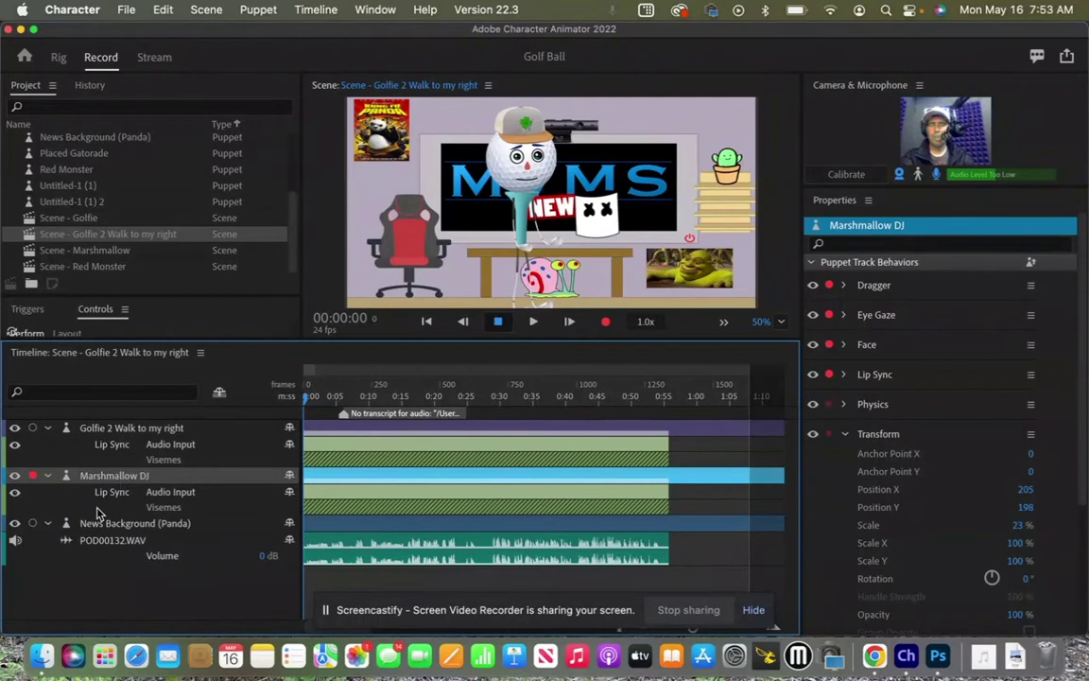
pyautogui.press('Delete')
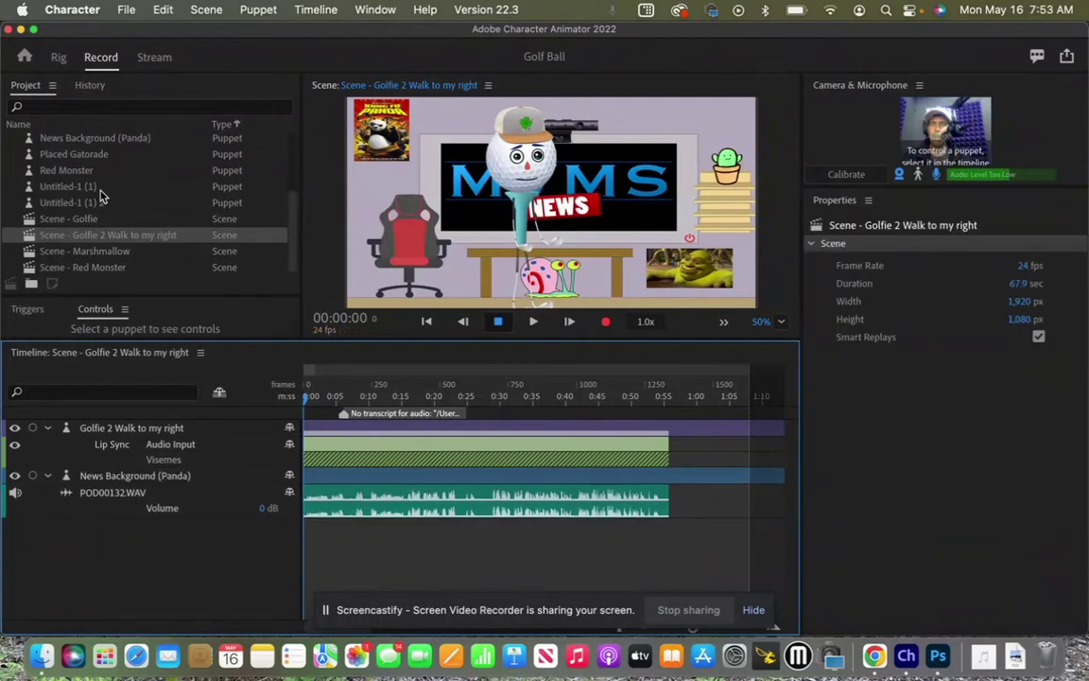
# - Add Red Monster above the background, disarm its Face behavior, and expand Lip Sync
pyautogui.click(80, 172)
pyautogui.moveTo(88, 430); pyautogui.dragTo(94, 465)
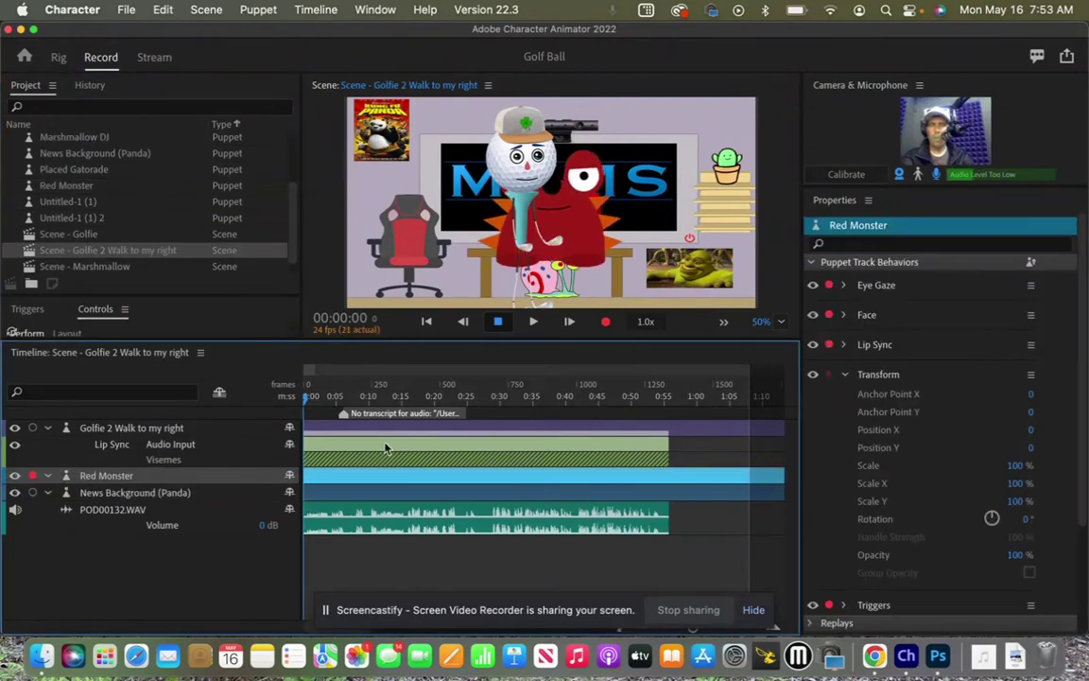
pyautogui.click(829, 317)
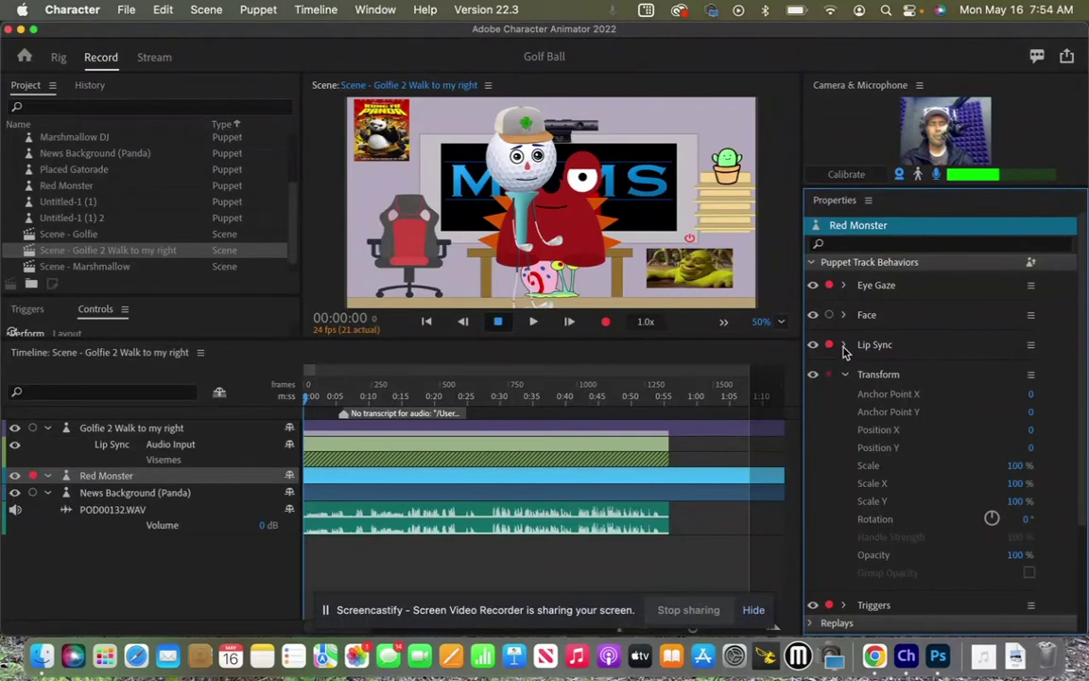
pyautogui.click(844, 344)
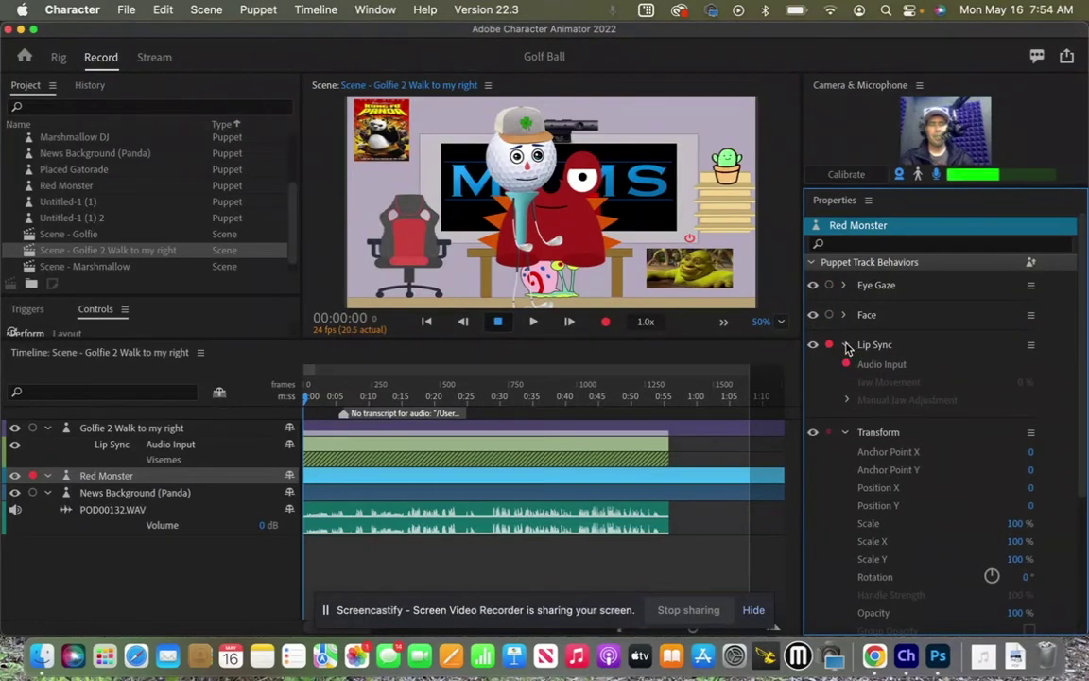
# - Collapse Lip Sync and Transform, then compute Red Monster's lip-sync take from scene audio
pyautogui.click(847, 416)
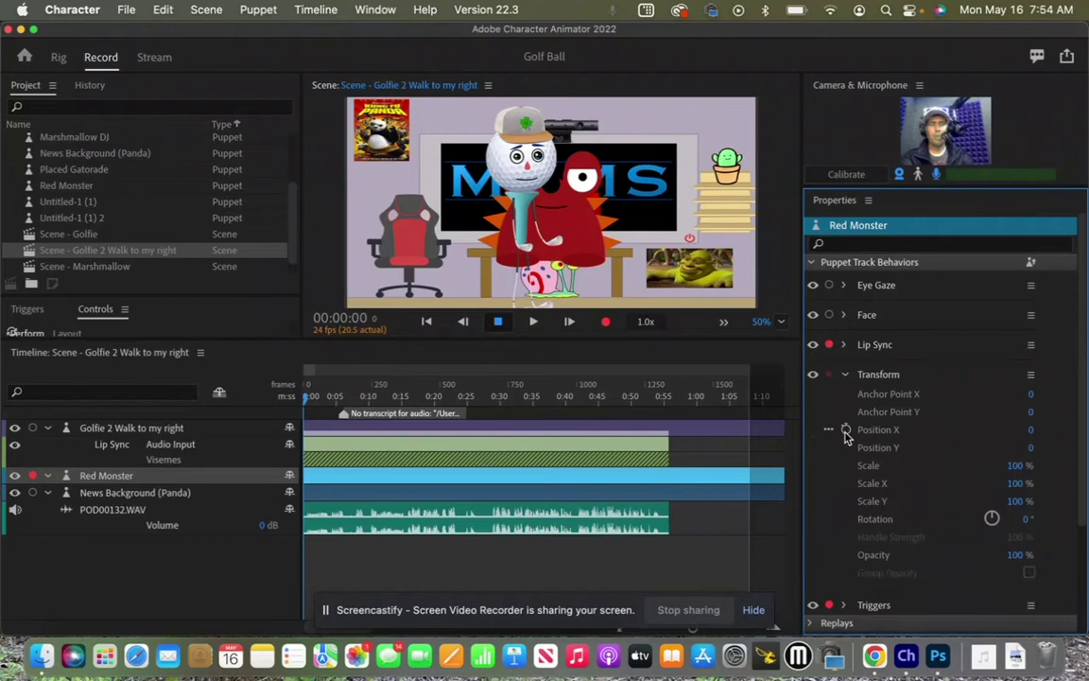
pyautogui.click(846, 374)
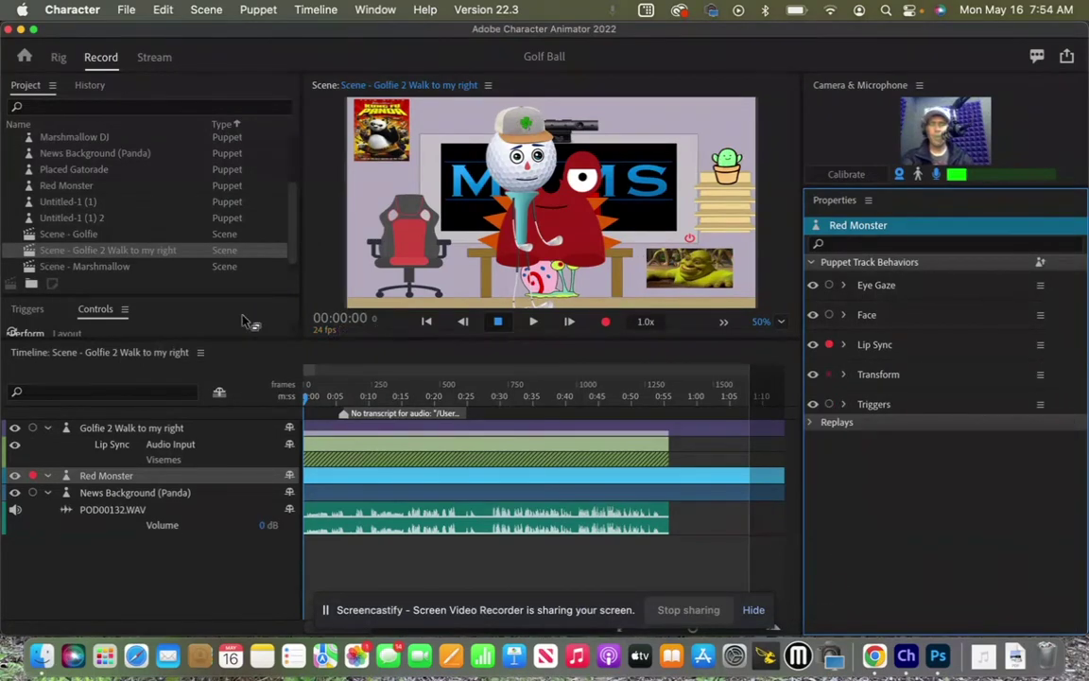
pyautogui.click(315, 10)
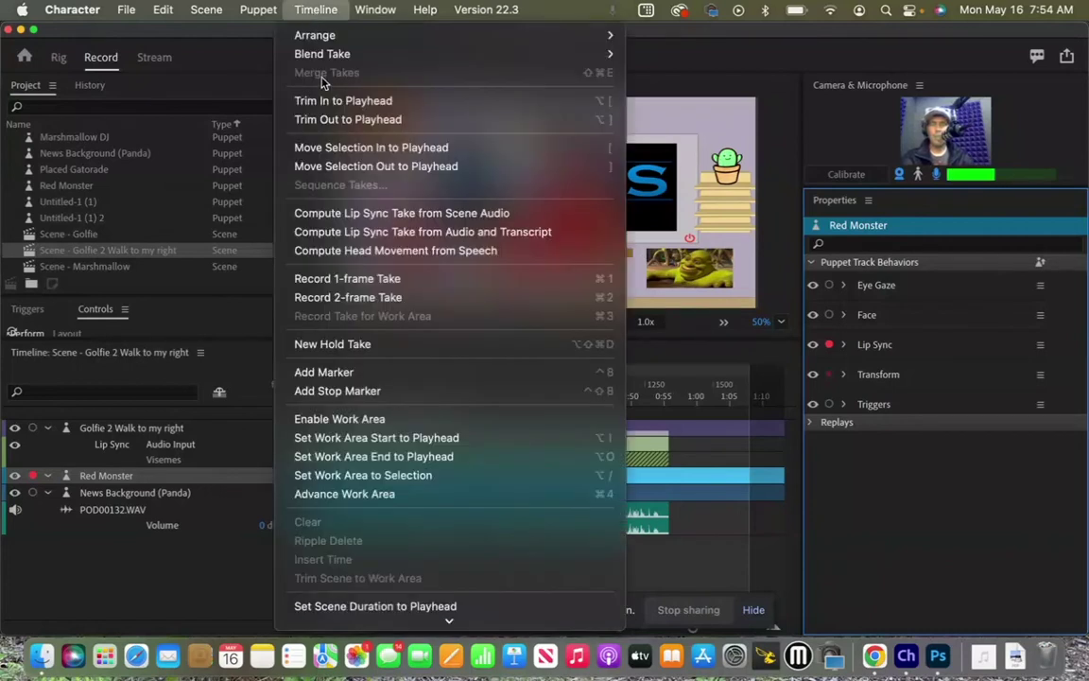
pyautogui.click(372, 215)
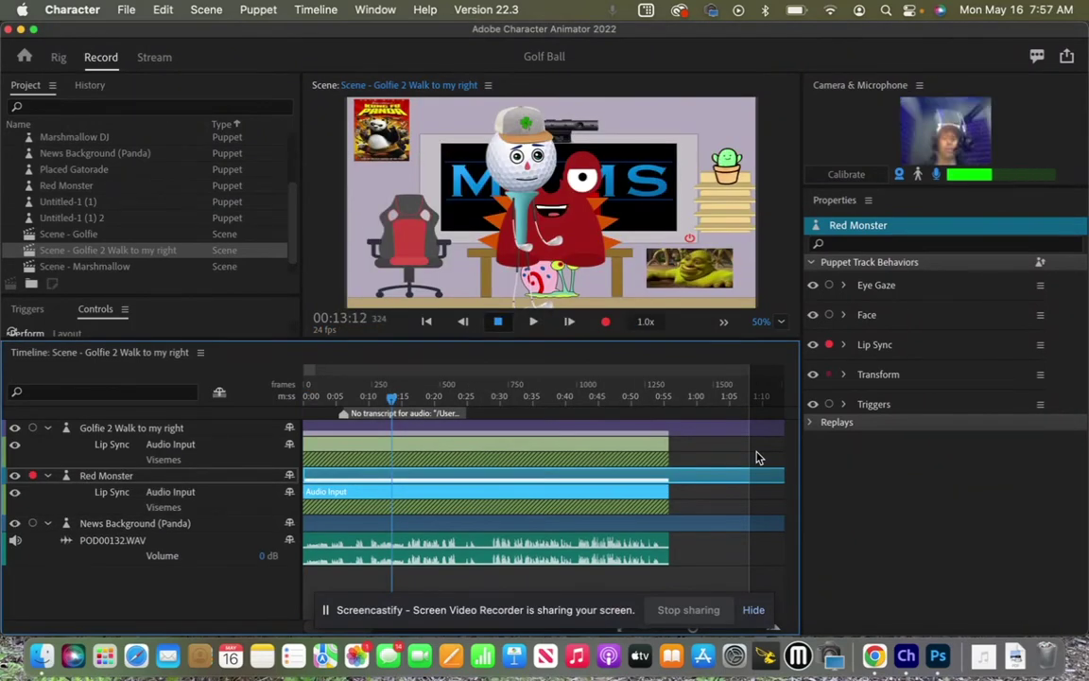
# - Preview the scene's lip sync, then move the playhead back to about 17 seconds
pyautogui.press('space')
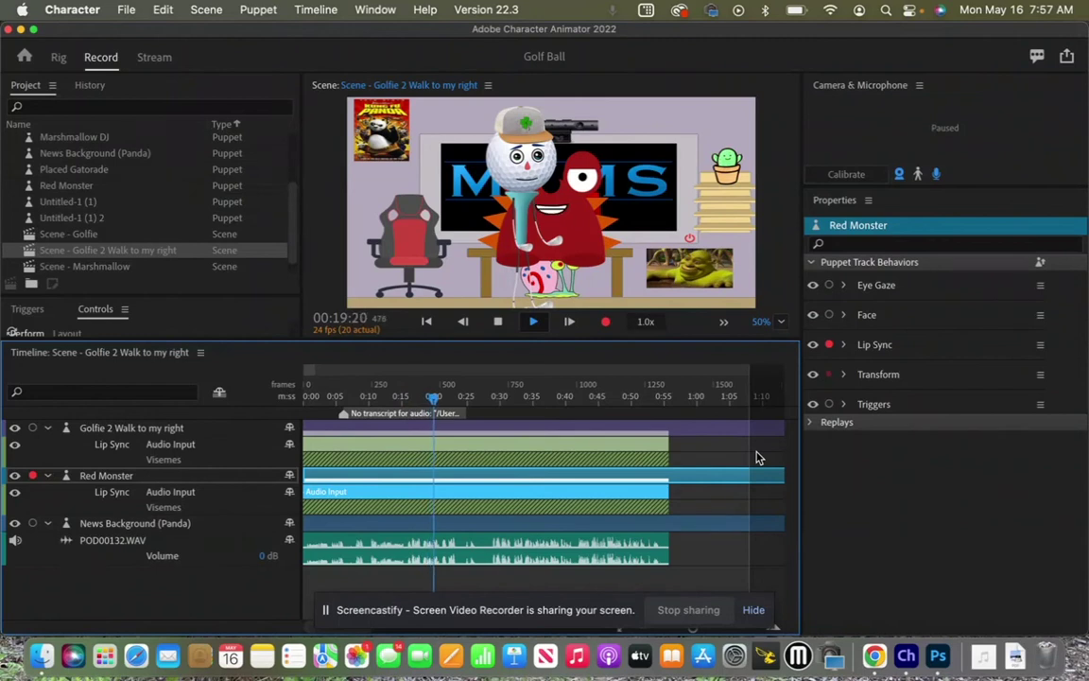
pyautogui.press('space')
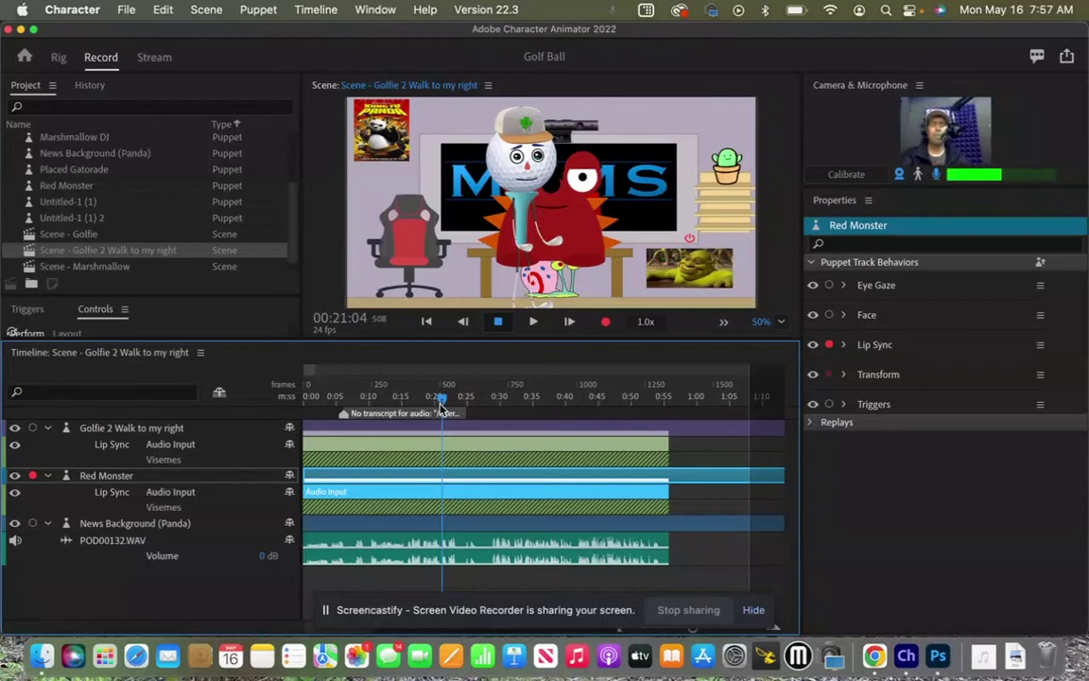
pyautogui.moveTo(441, 402); pyautogui.dragTo(418, 408)
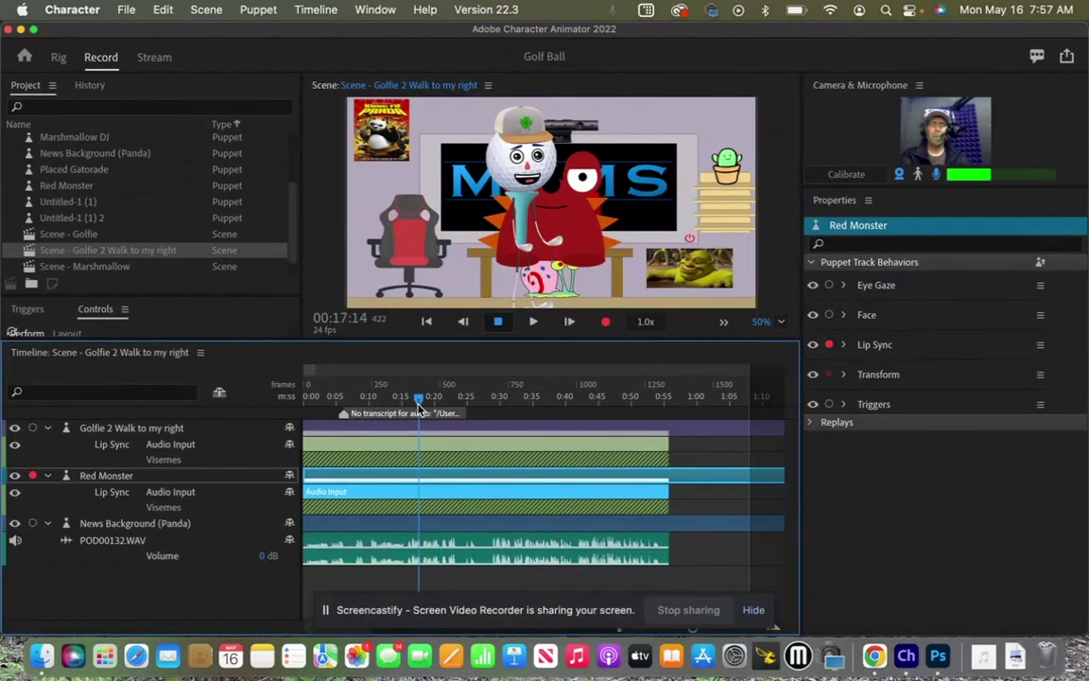
# - Shrink the preview to 25% and bring frames 396–408 into view, playhead at frame 397
pyautogui.scroll(5, 419, 408)
pyautogui.scroll(5, 419, 408)
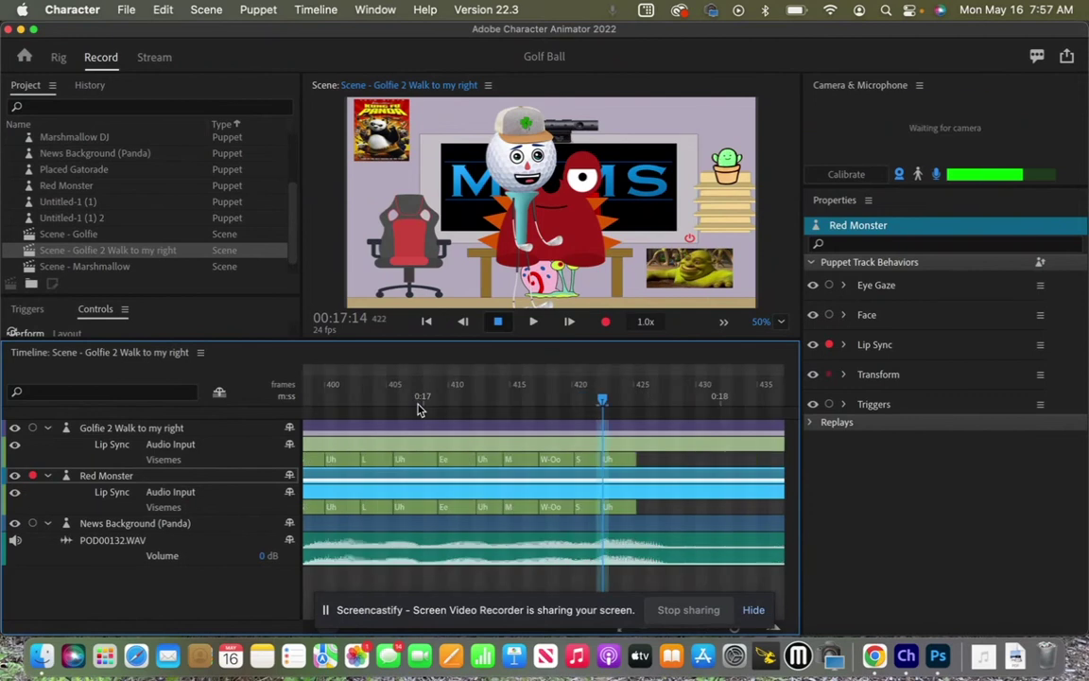
pyautogui.press('super+minus')
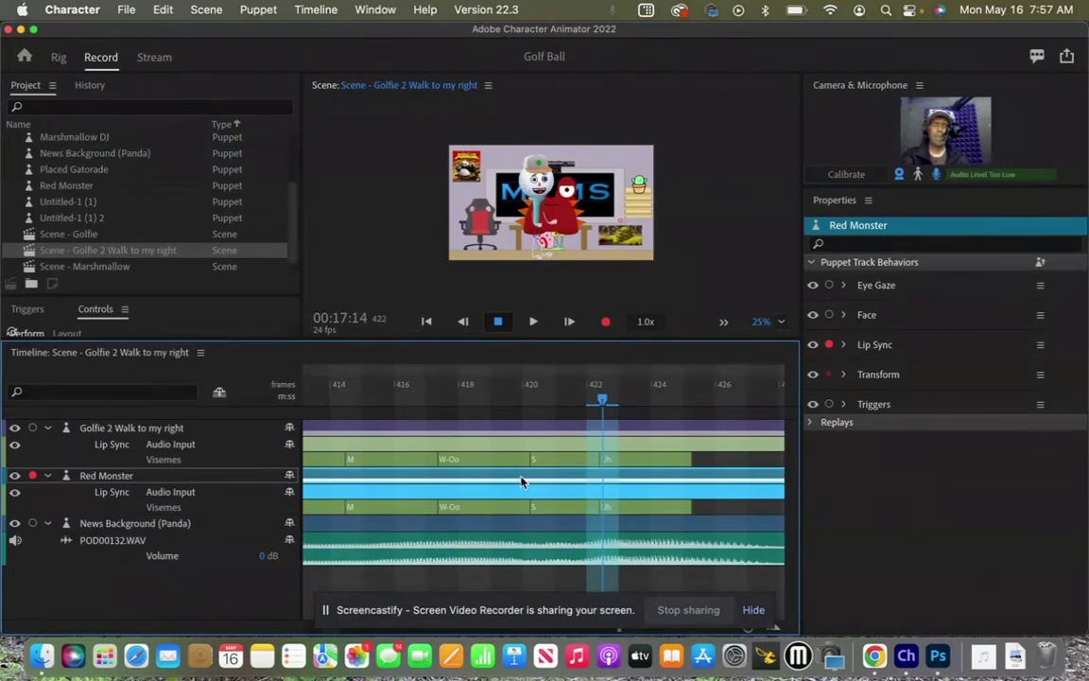
pyautogui.hscroll(-5, 521, 482)
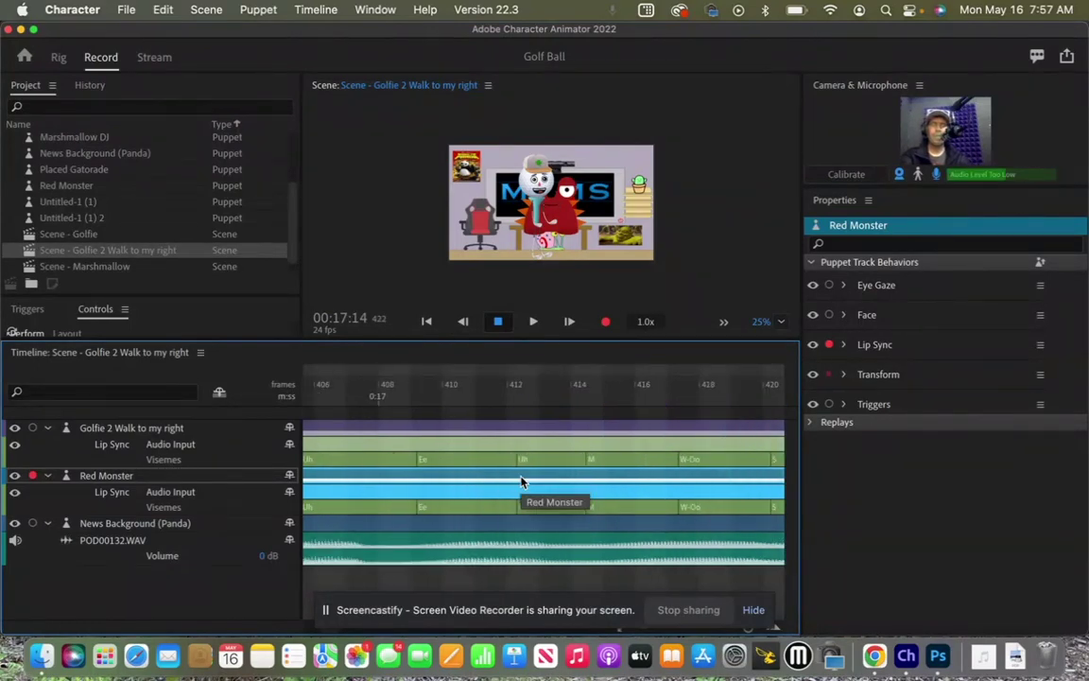
pyautogui.hscroll(-6, 521, 482)
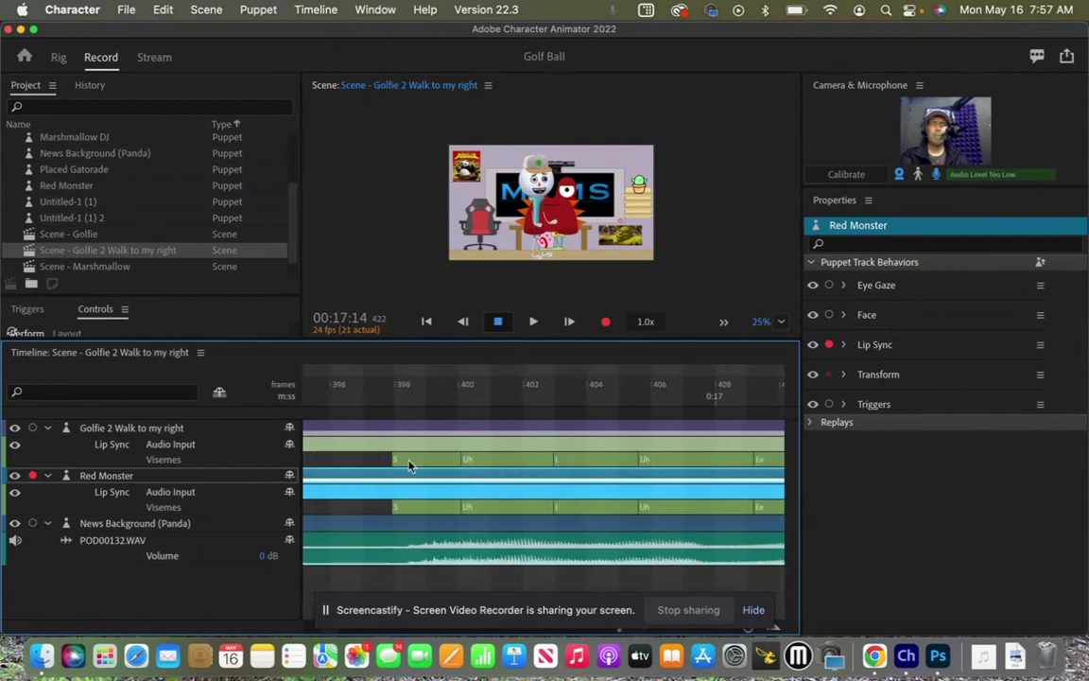
pyautogui.click(382, 415)
# - Delete Golfie's S, Uh, L, Uh visemes starting at frame 397
pyautogui.click(378, 399)
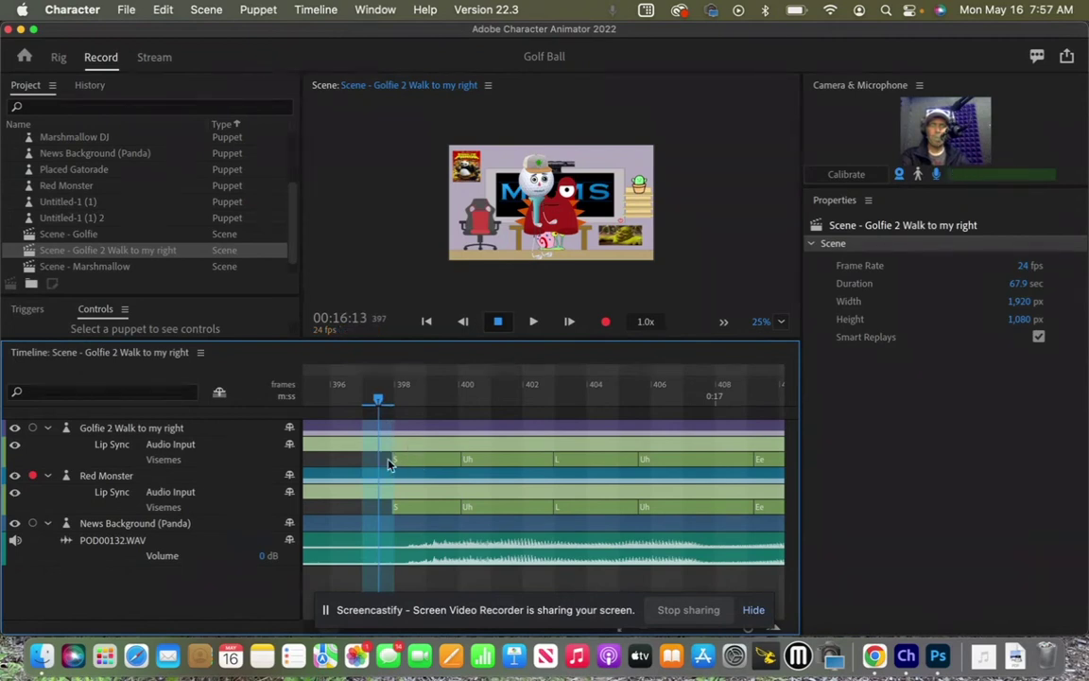
pyautogui.click(425, 460)
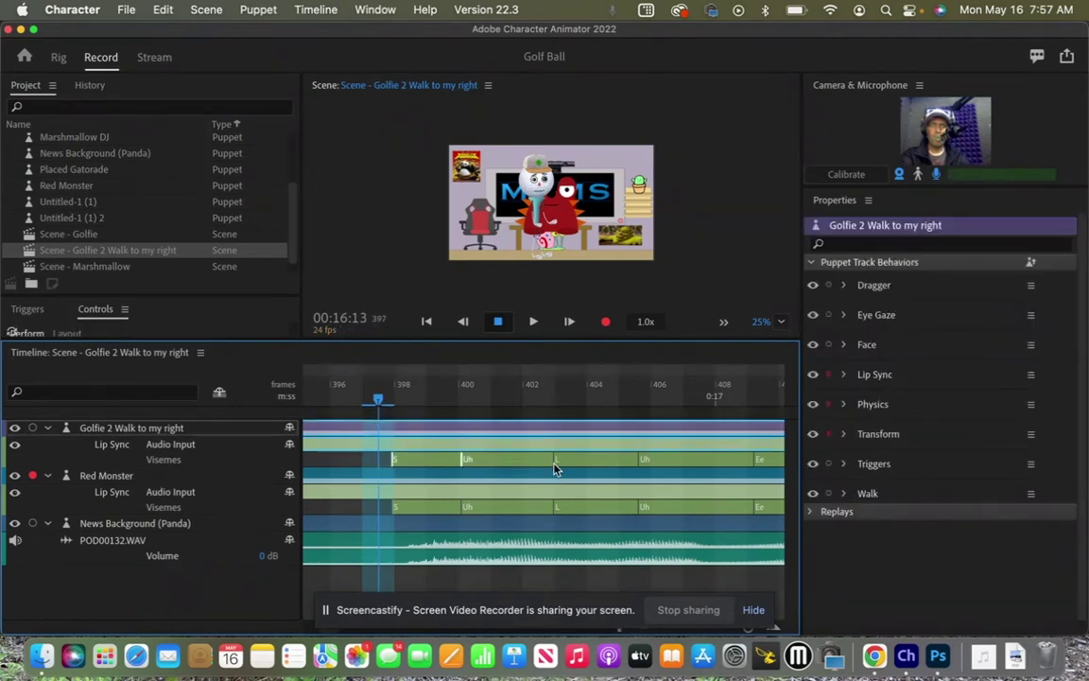
pyautogui.click(601, 470)
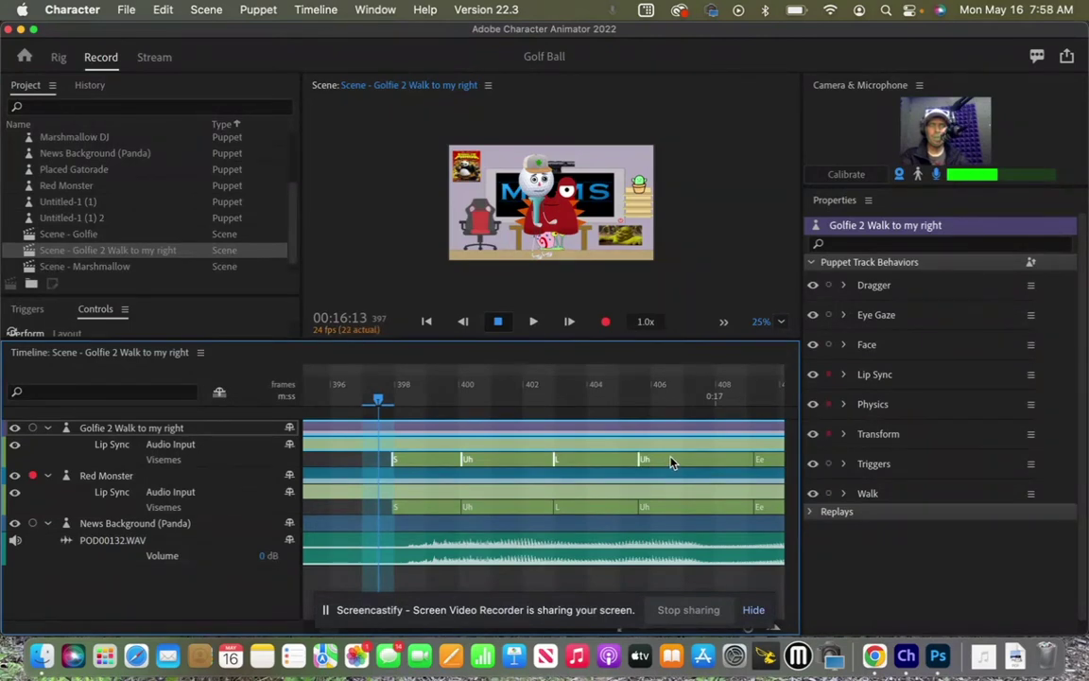
pyautogui.press('Delete')
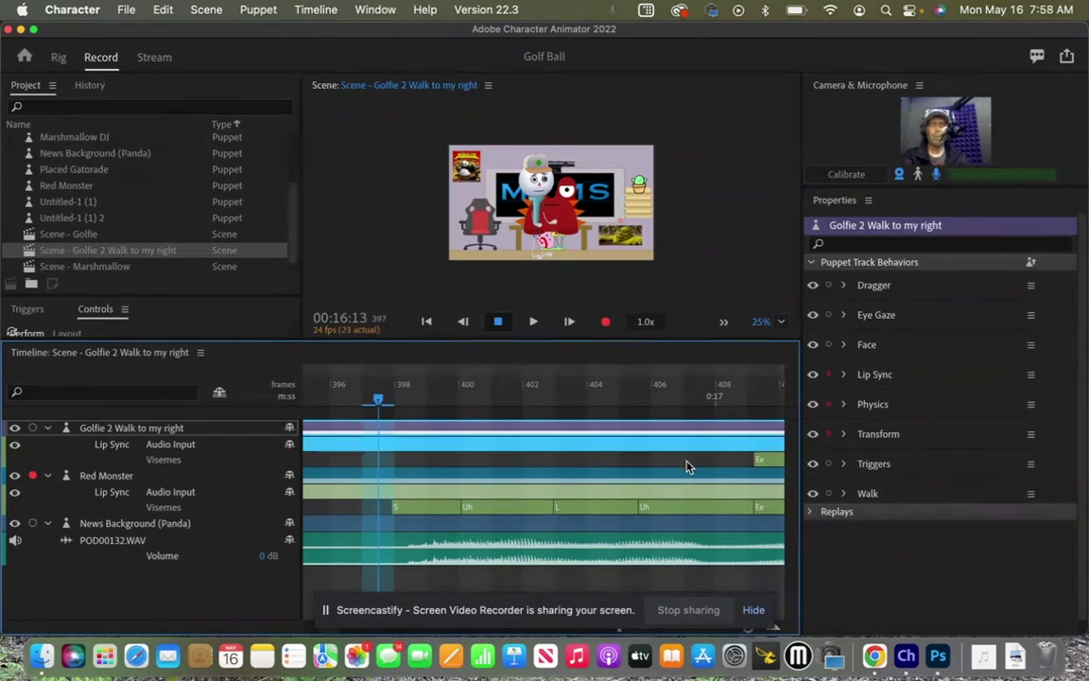
# - Zoom the timeline out and select Golfie's remaining Ee through Uh visemes and Lip Sync take
pyautogui.press('-')
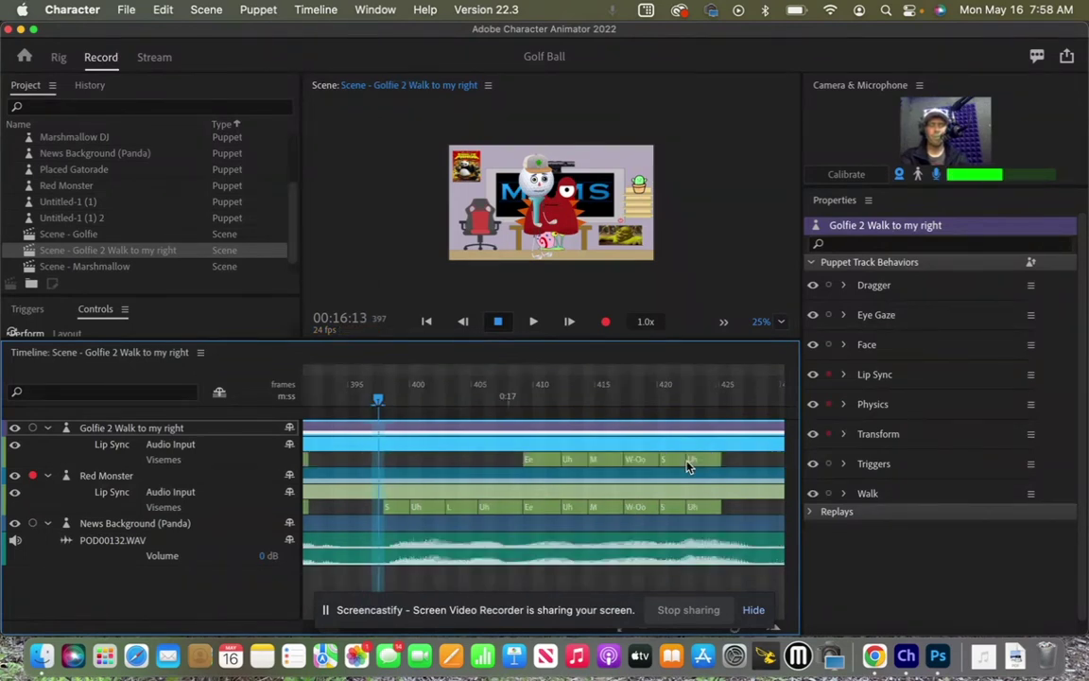
pyautogui.moveTo(737, 462); pyautogui.dragTo(518, 467)
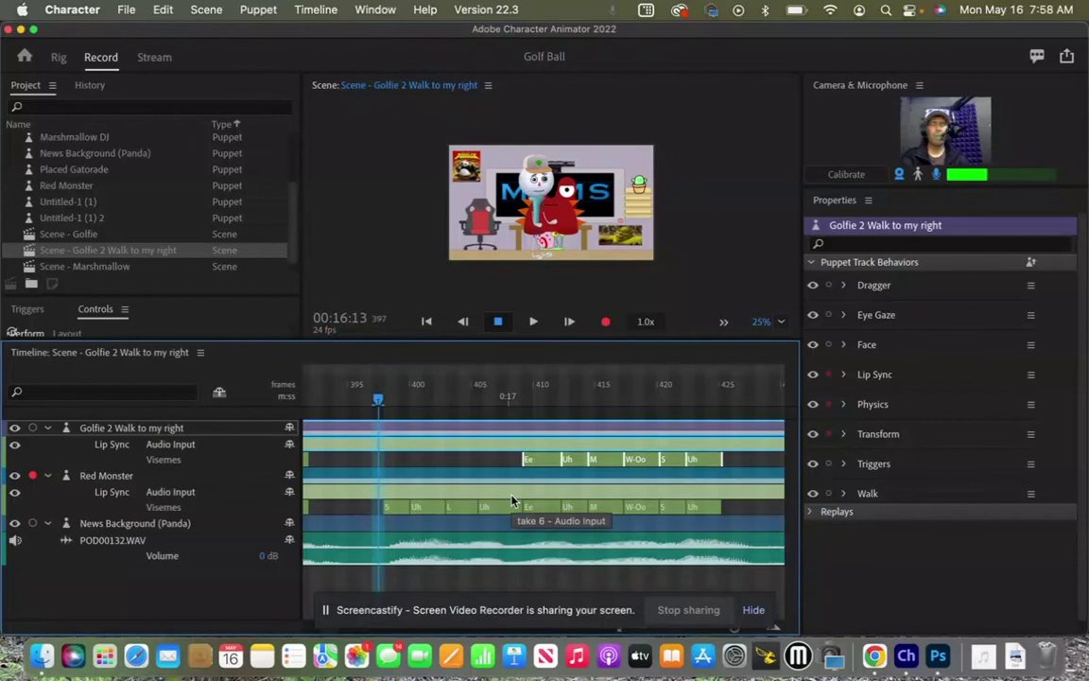
pyautogui.click(459, 445)
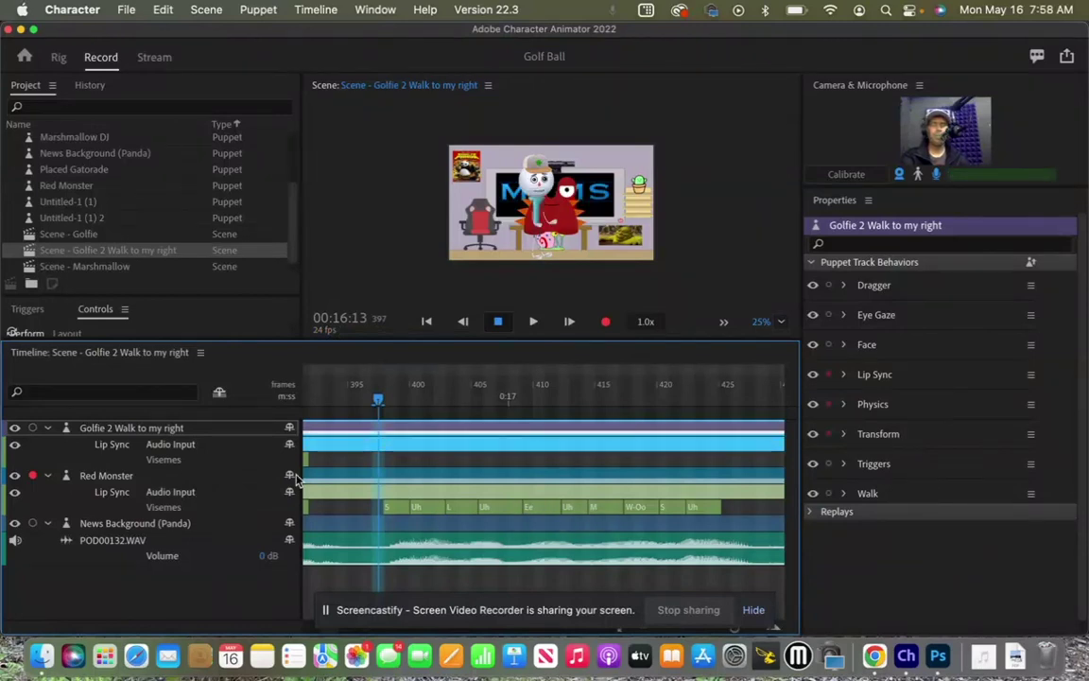
pyautogui.click(702, 246)
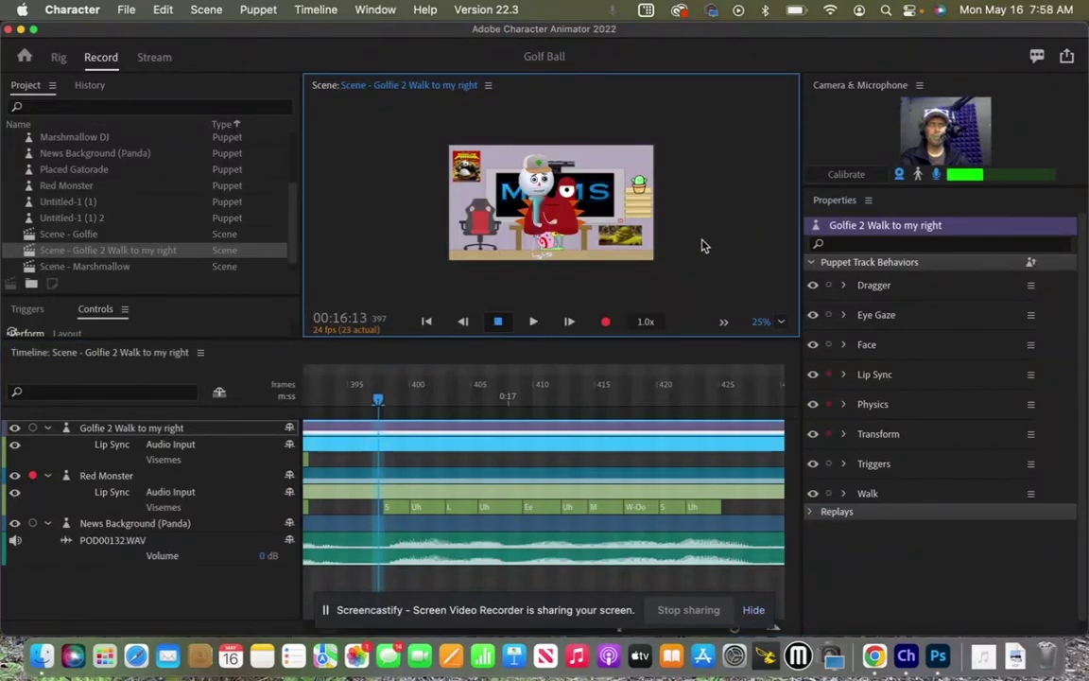
# - Set the scene preview to 50% and play the dialogue from frame 397 to frame 451
pyautogui.press('=')
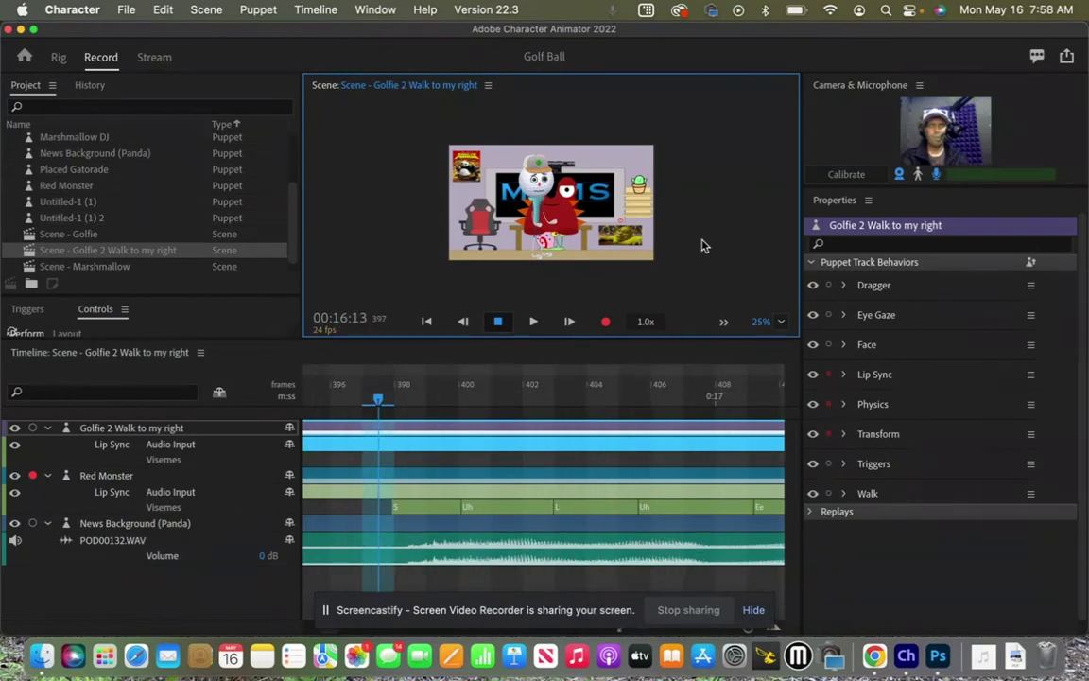
pyautogui.press('=')
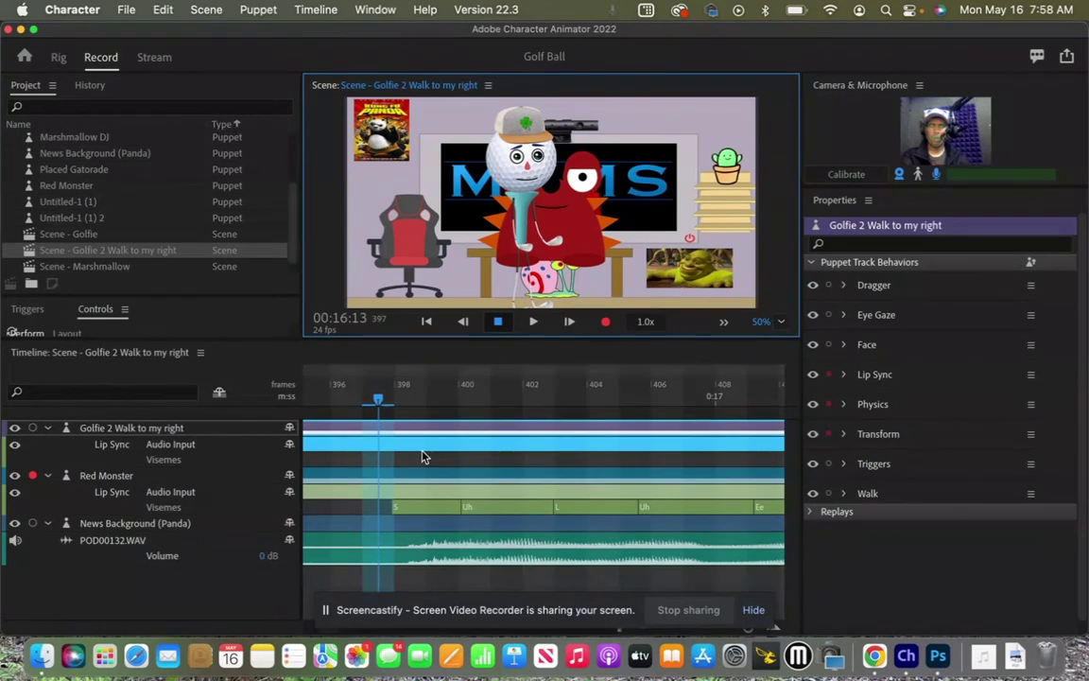
pyautogui.press('-')
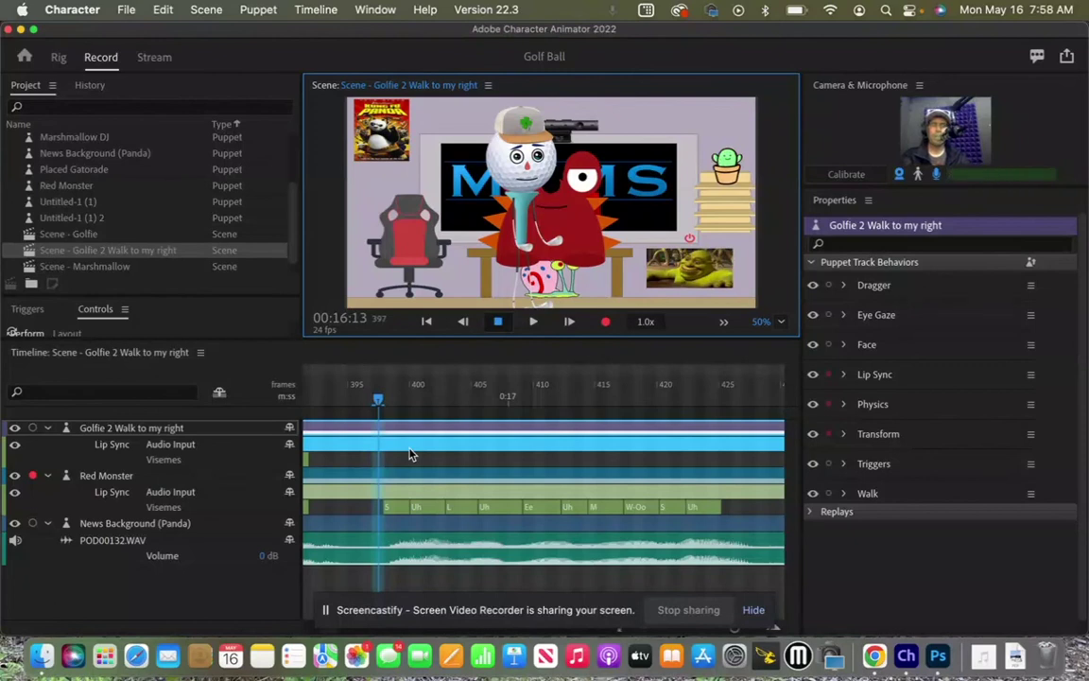
pyautogui.press('space')
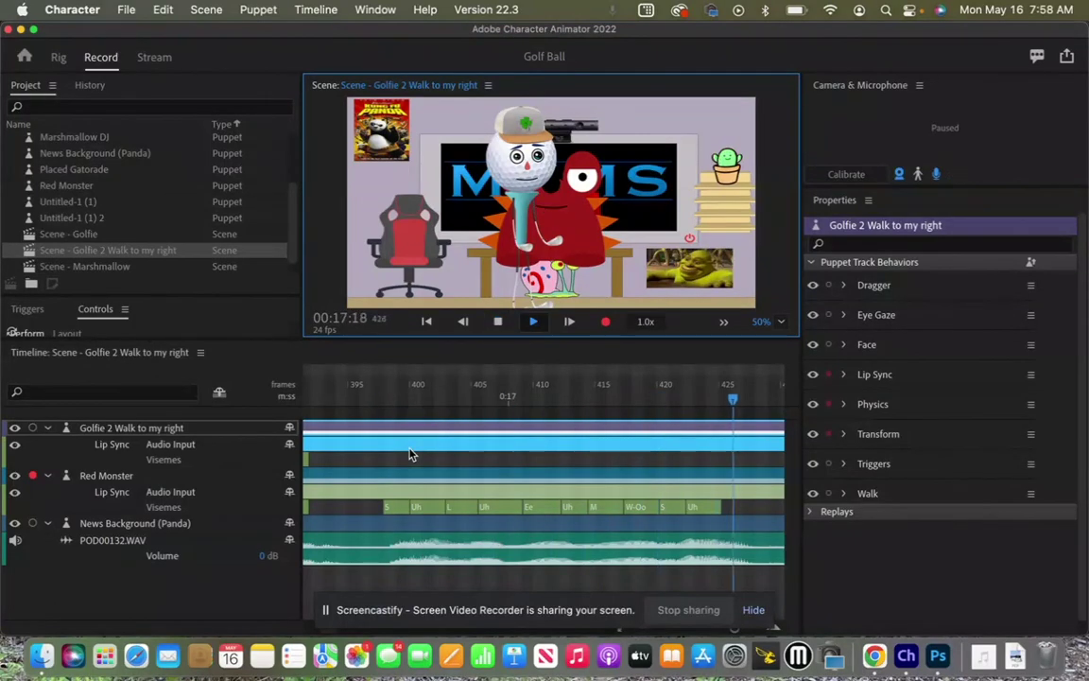
pyautogui.press('space')
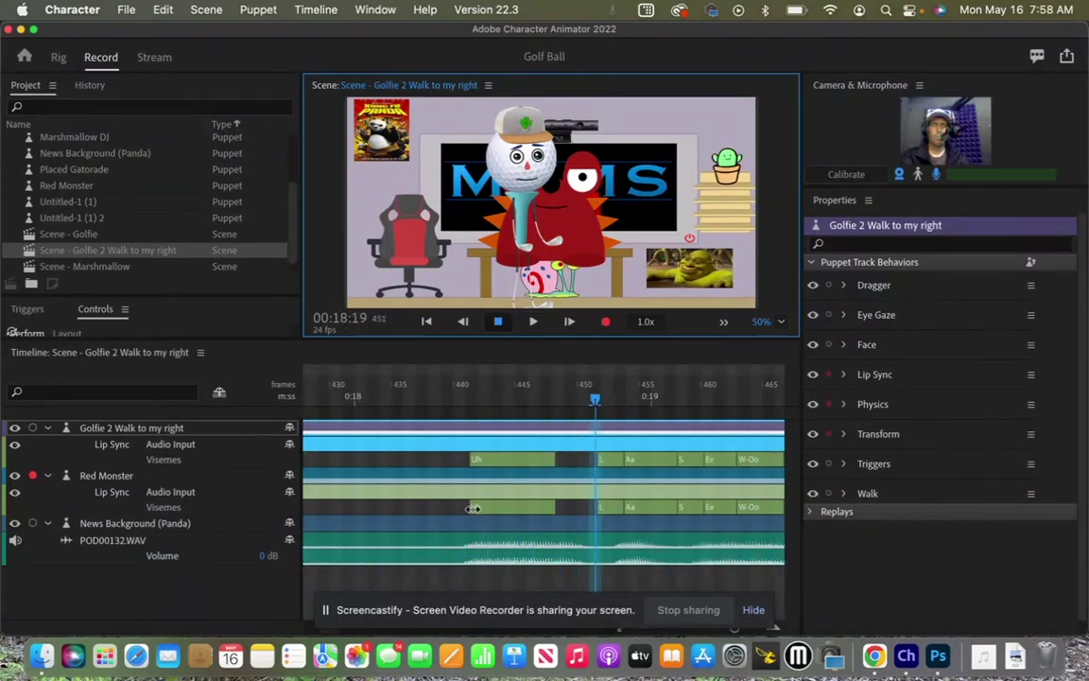
# - Delete Red Monster's Uh through W-Oo visemes and the following block after frame 440
pyautogui.moveTo(458, 512); pyautogui.dragTo(740, 509)
pyautogui.press('Delete')
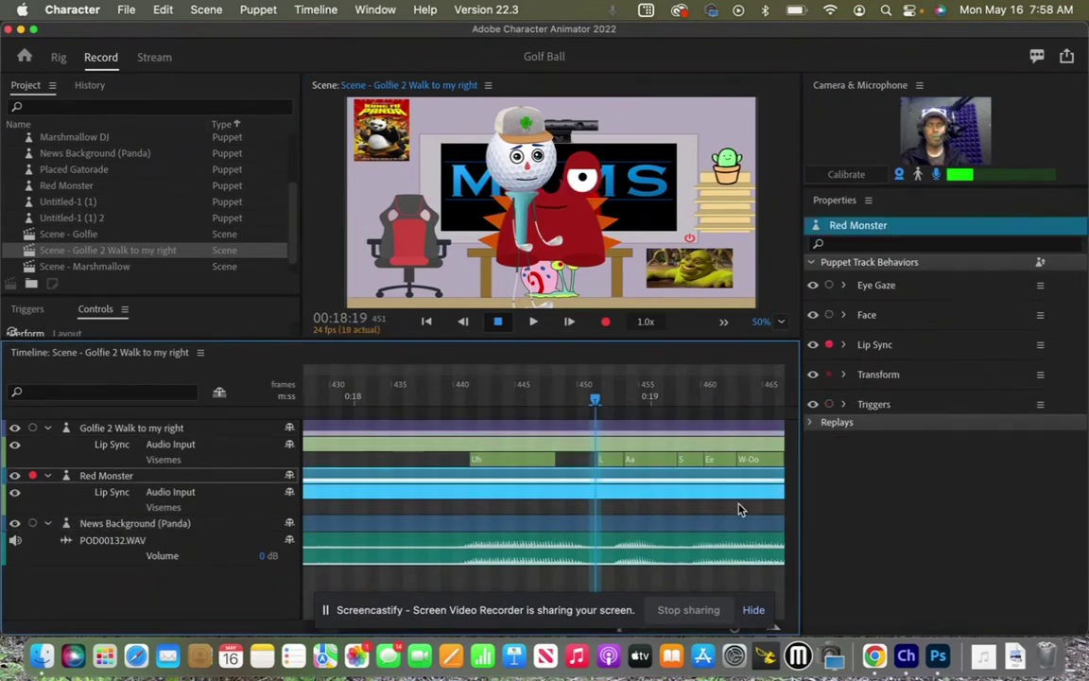
pyautogui.press('-')
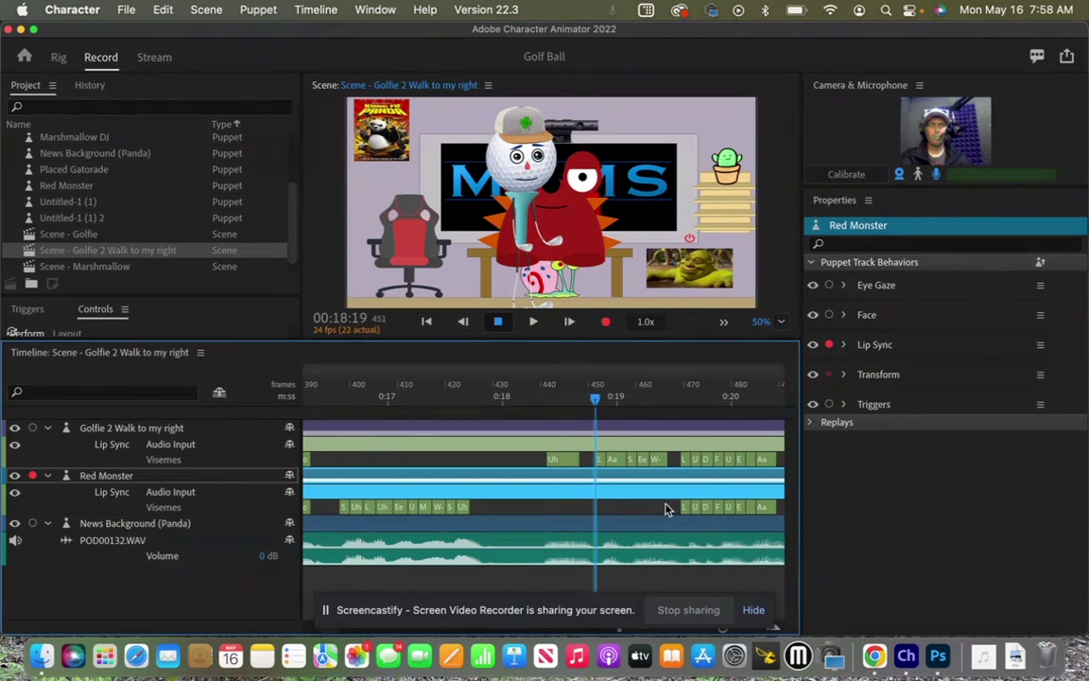
pyautogui.moveTo(666, 511); pyautogui.dragTo(787, 516)
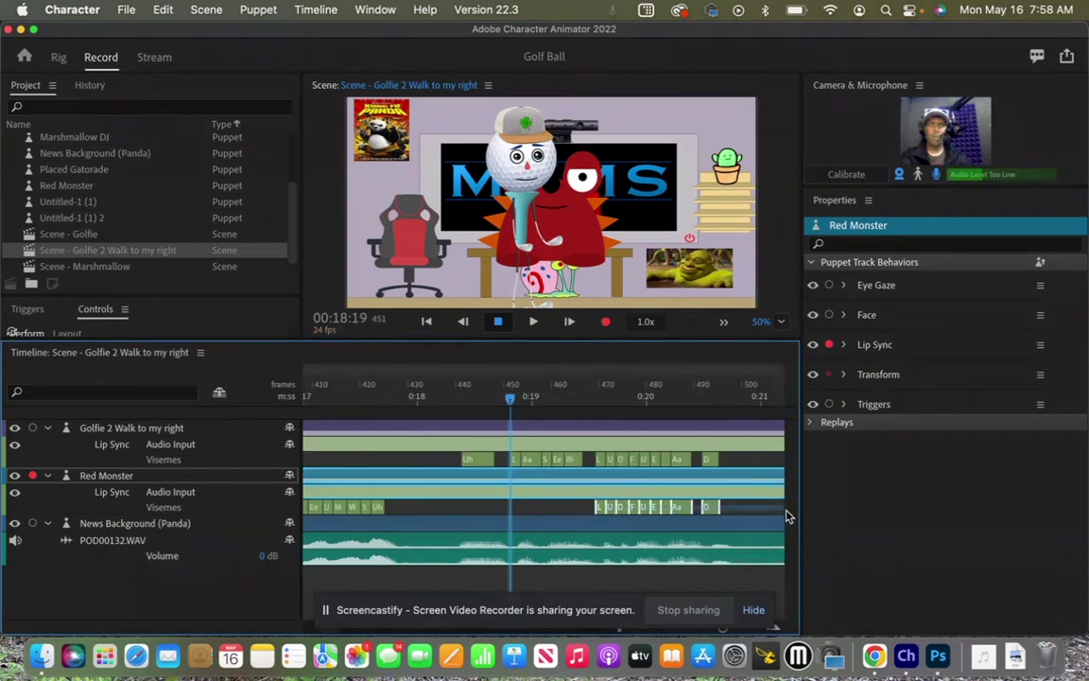
pyautogui.press('Delete')
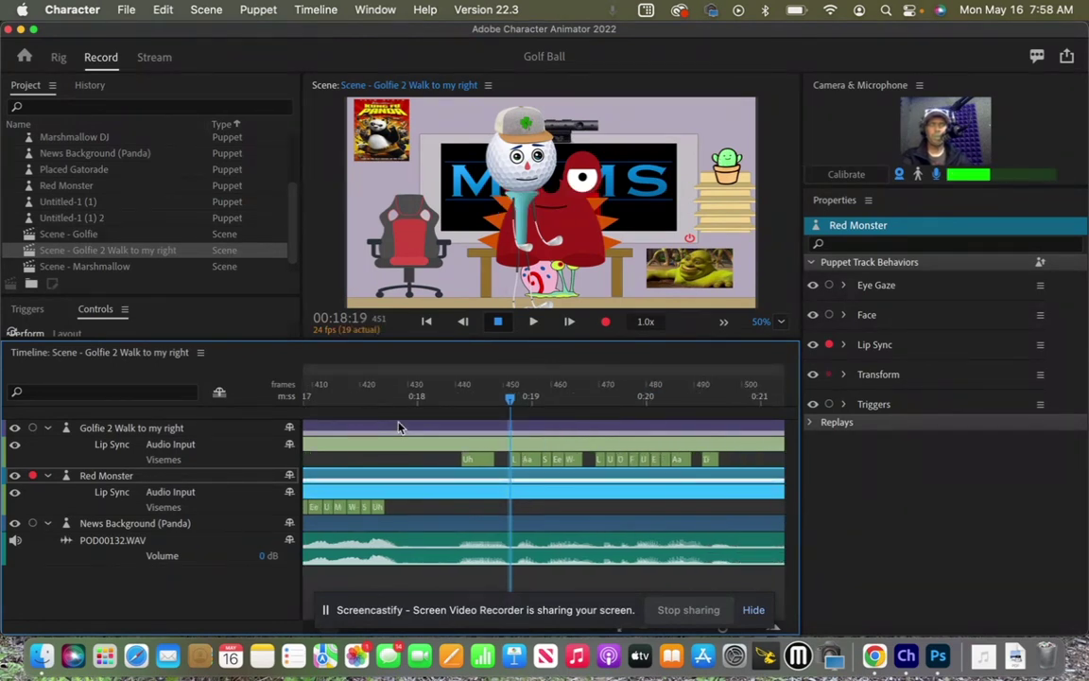
# - Deselect the Red Monster track and return the playhead to about frame 395
pyautogui.hscroll(-3, 398, 427)
pyautogui.hscroll(-1, 398, 426)
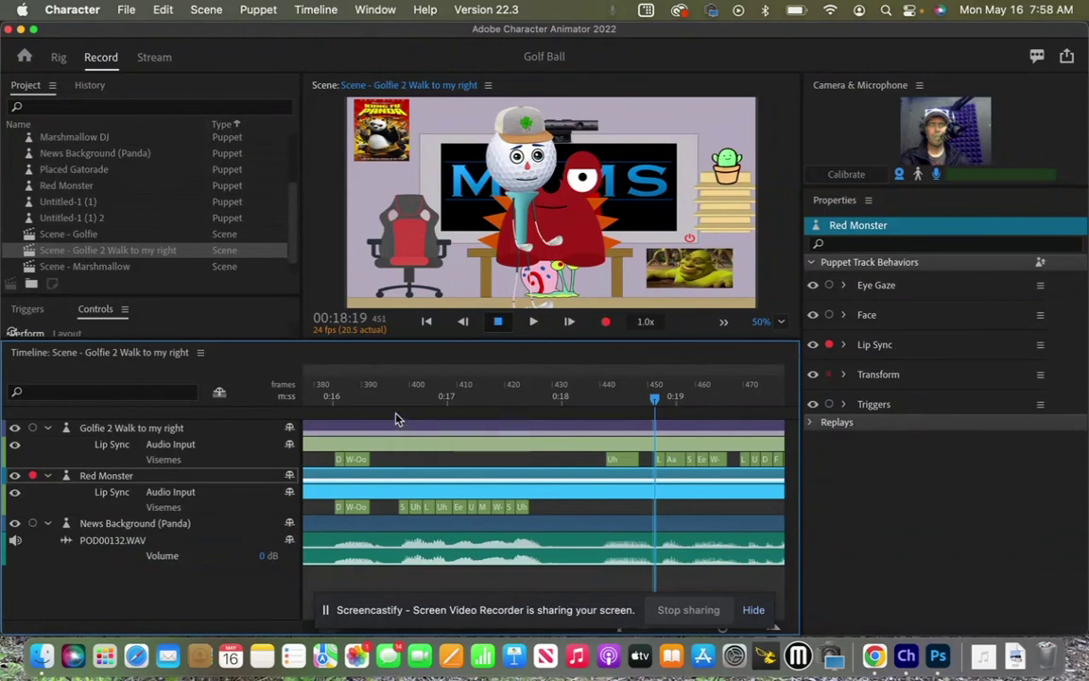
pyautogui.click(395, 419)
pyautogui.moveTo(399, 402); pyautogui.dragTo(390, 402)
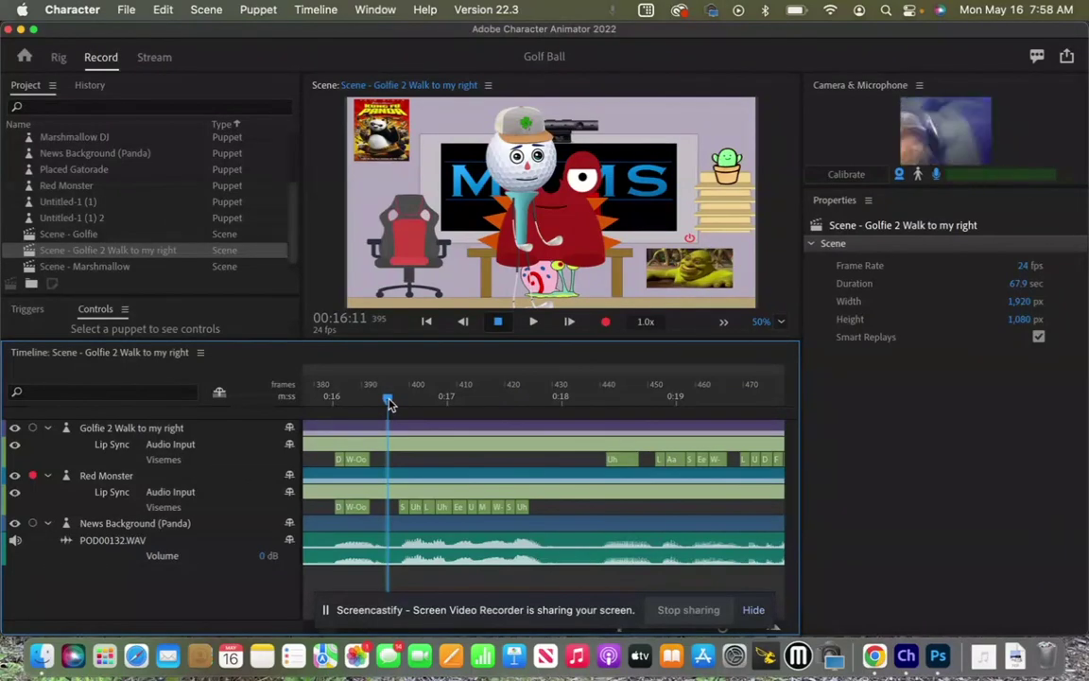
# - Play back from frame 396 to 502, then select Golfie's visemes from Ee W-Oo onward
pyautogui.moveTo(390, 405); pyautogui.dragTo(392, 404)
pyautogui.press('space')
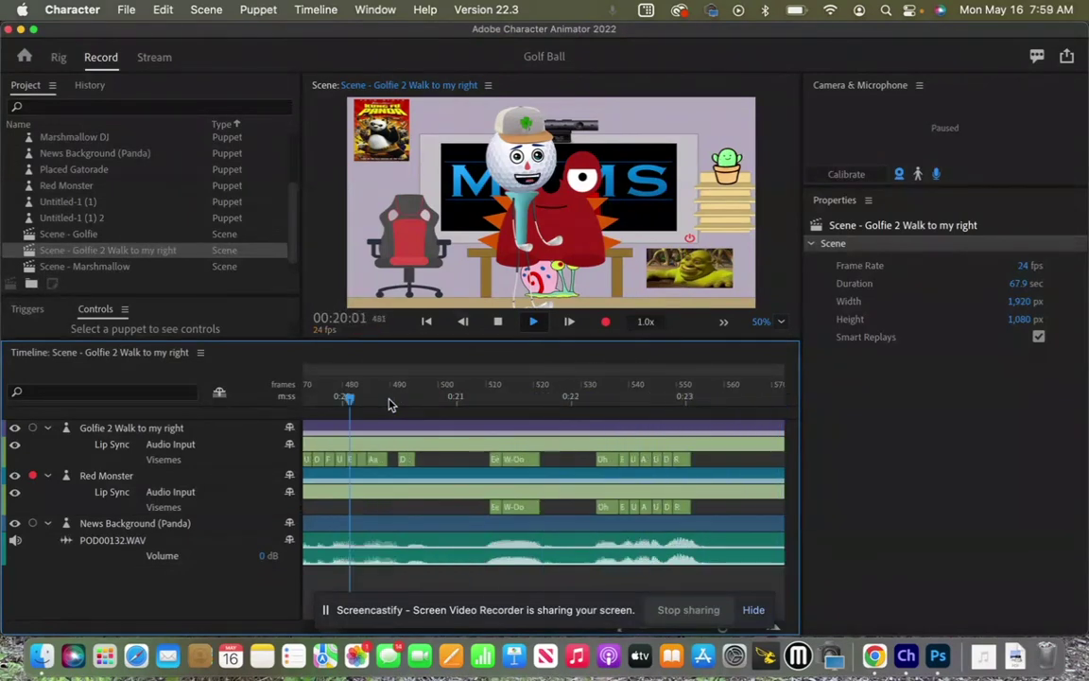
pyautogui.press('space')
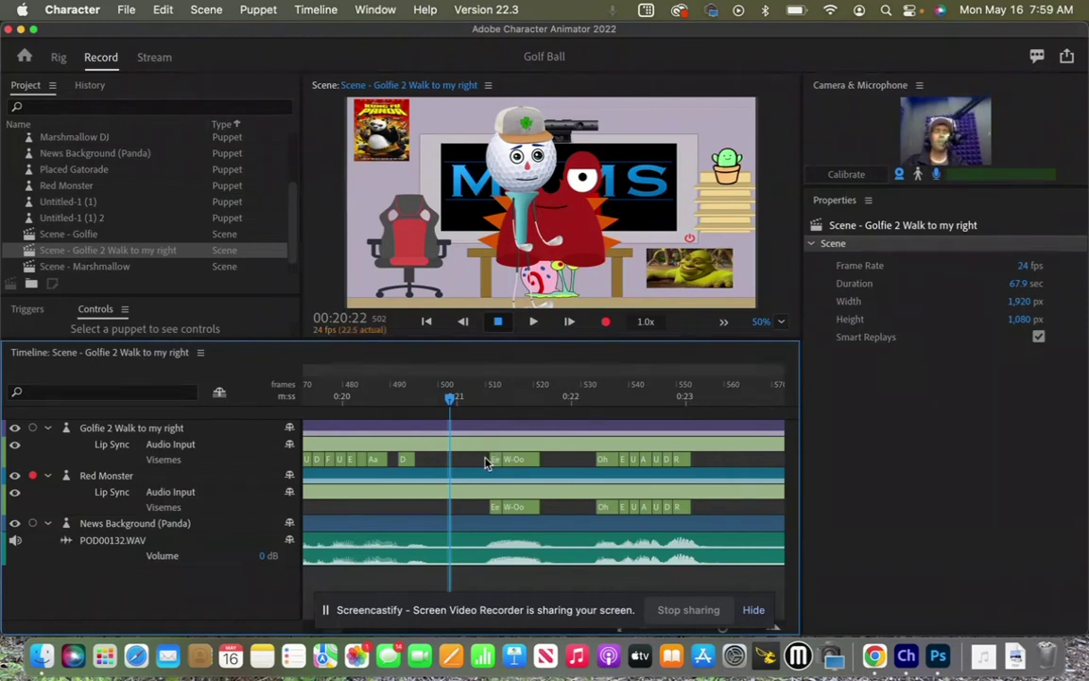
pyautogui.moveTo(540, 459); pyautogui.dragTo(698, 466)
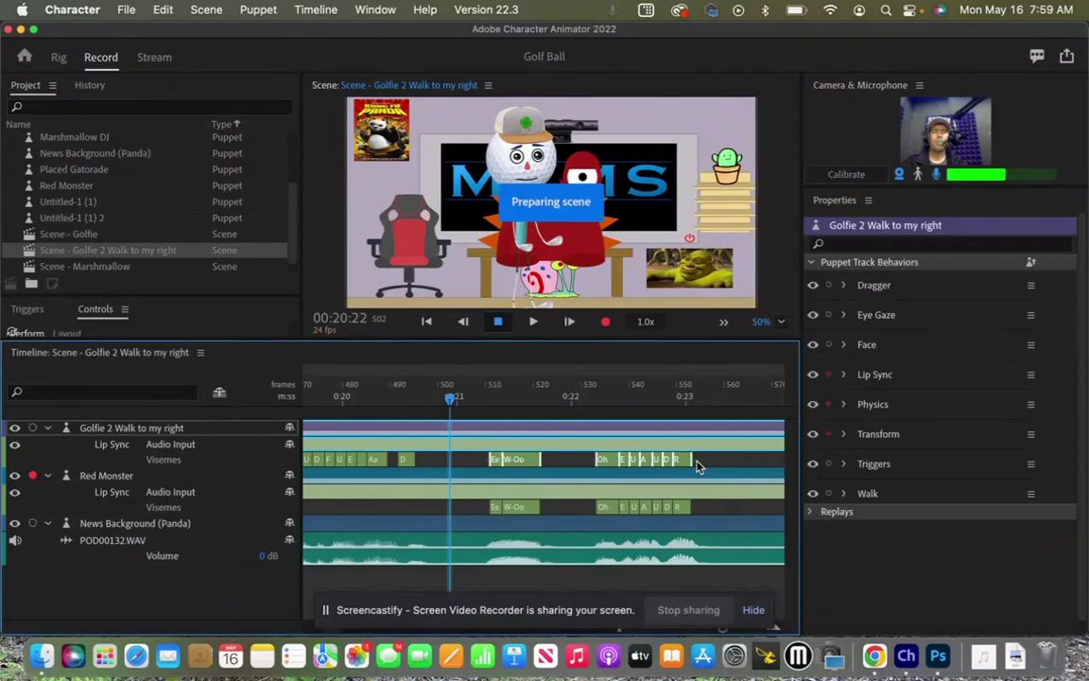